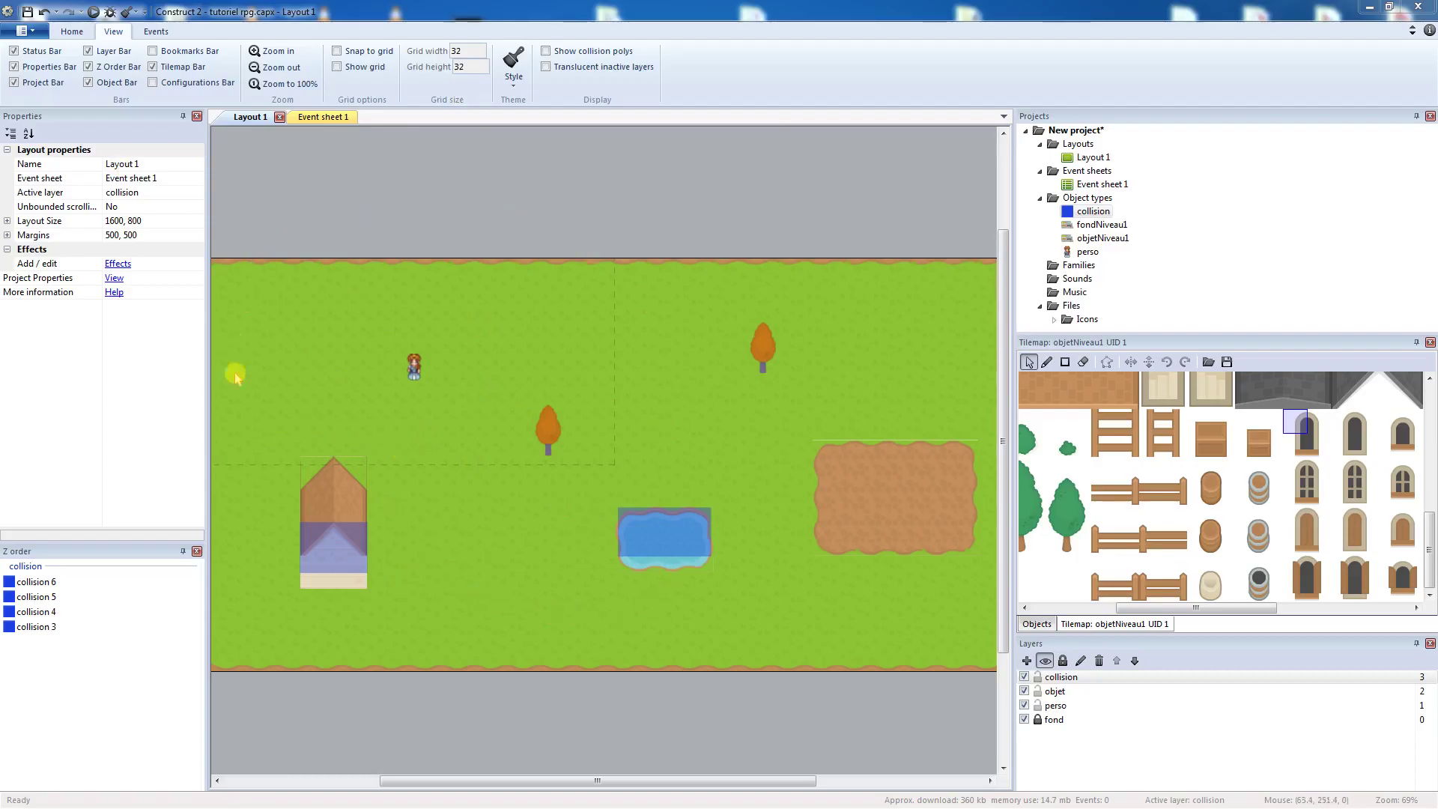
# Step: Lock the objet layer and select the perso sprite in the layout to show its behavior properties
pyautogui.click(438, 340)
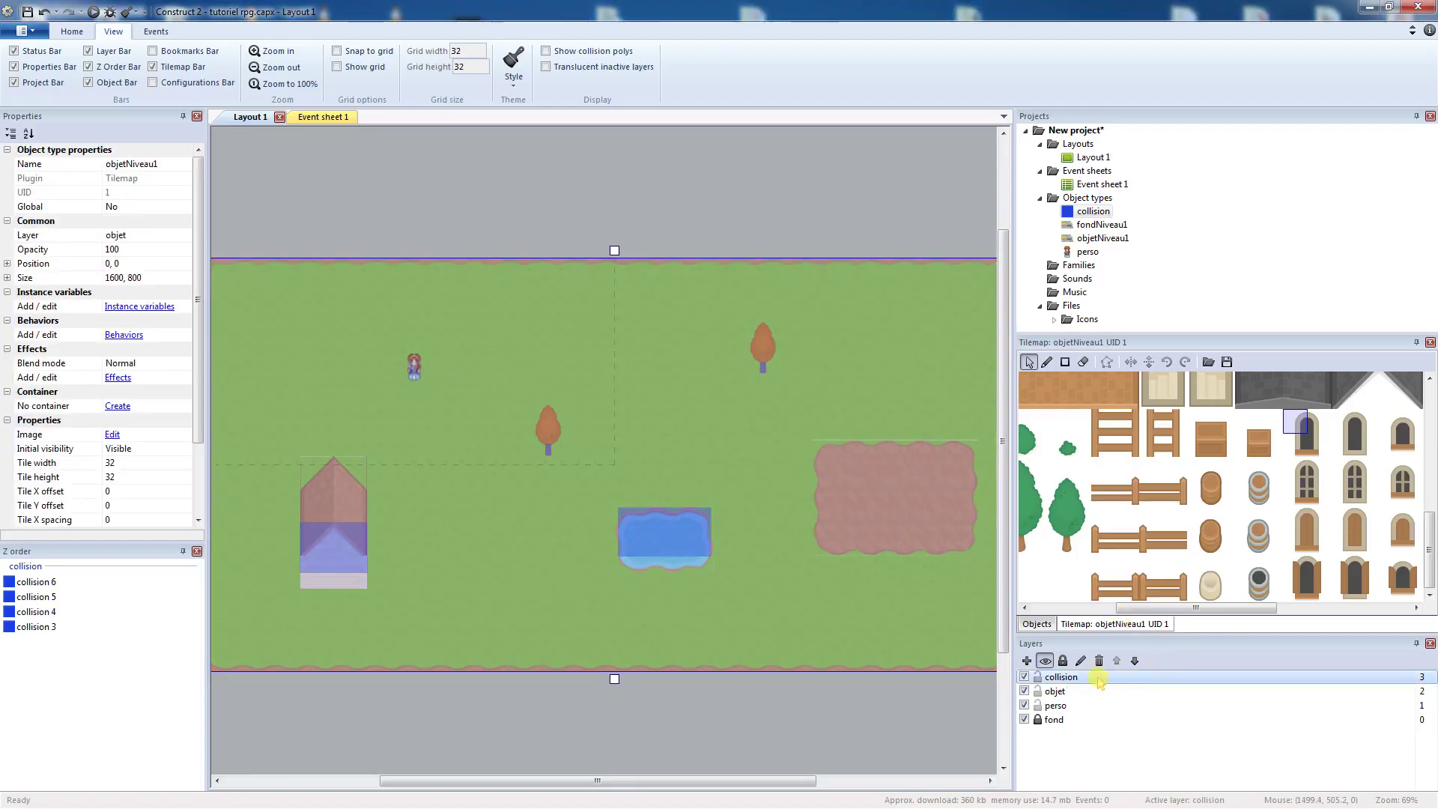
pyautogui.click(1038, 691)
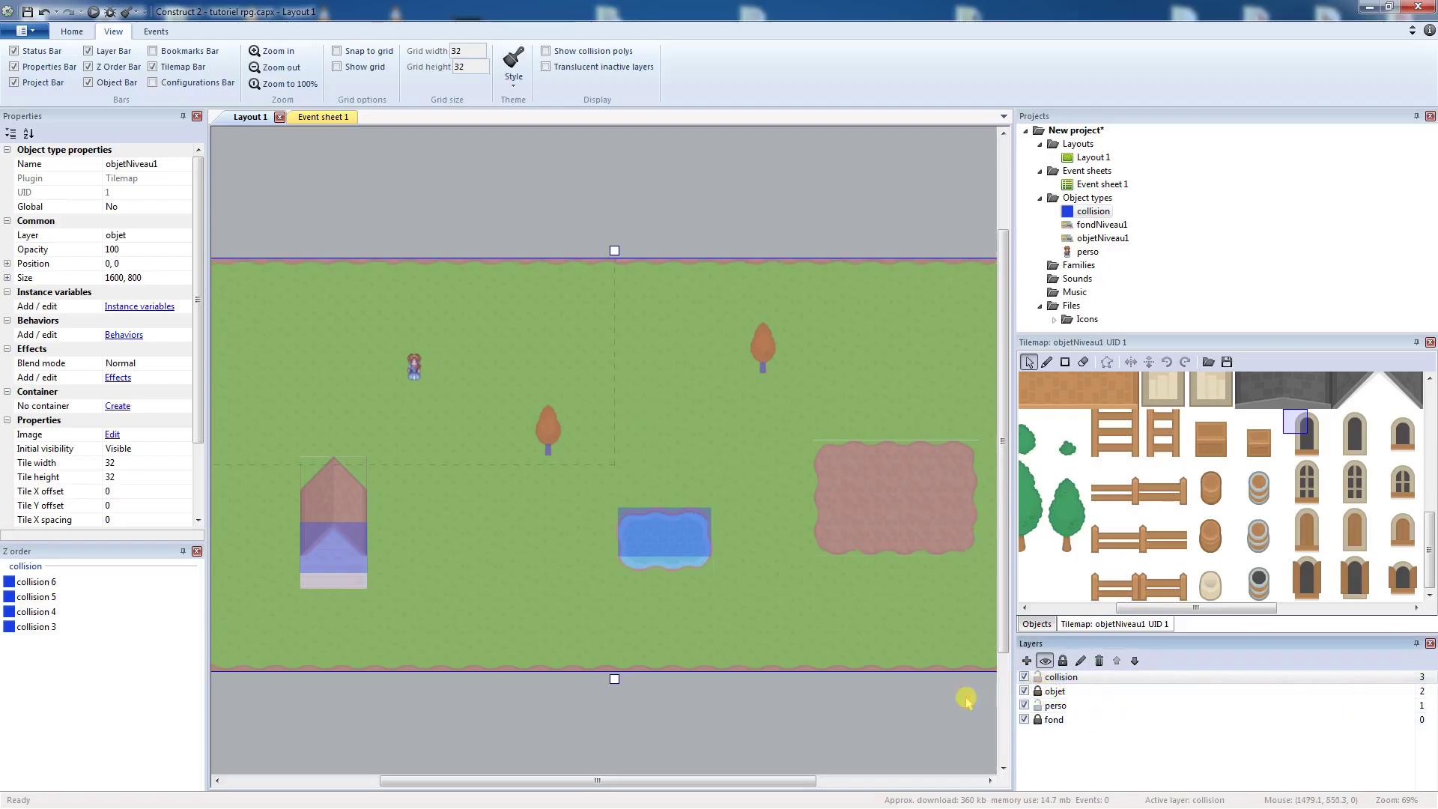
pyautogui.click(417, 374)
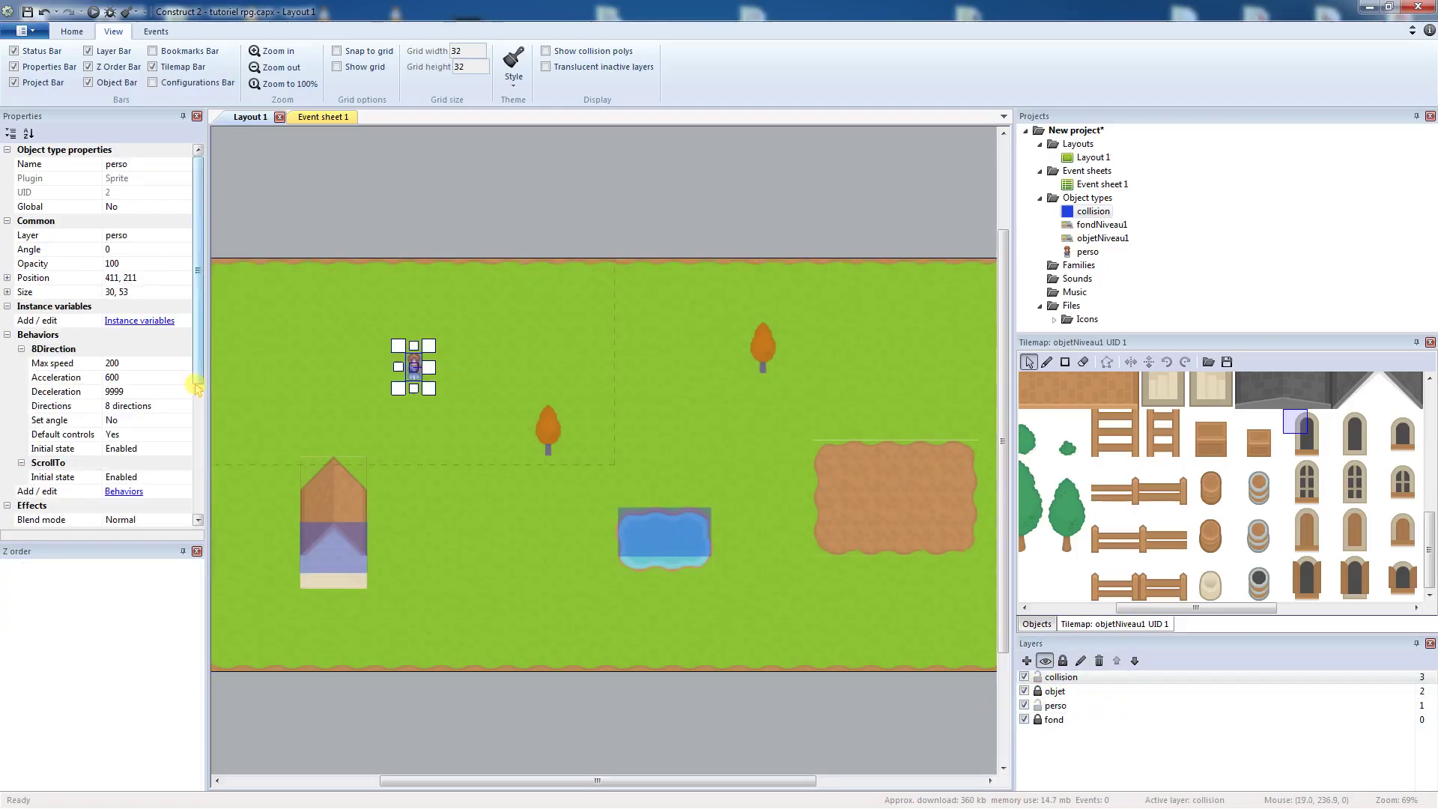
pyautogui.moveTo(201, 326); pyautogui.dragTo(192, 339)
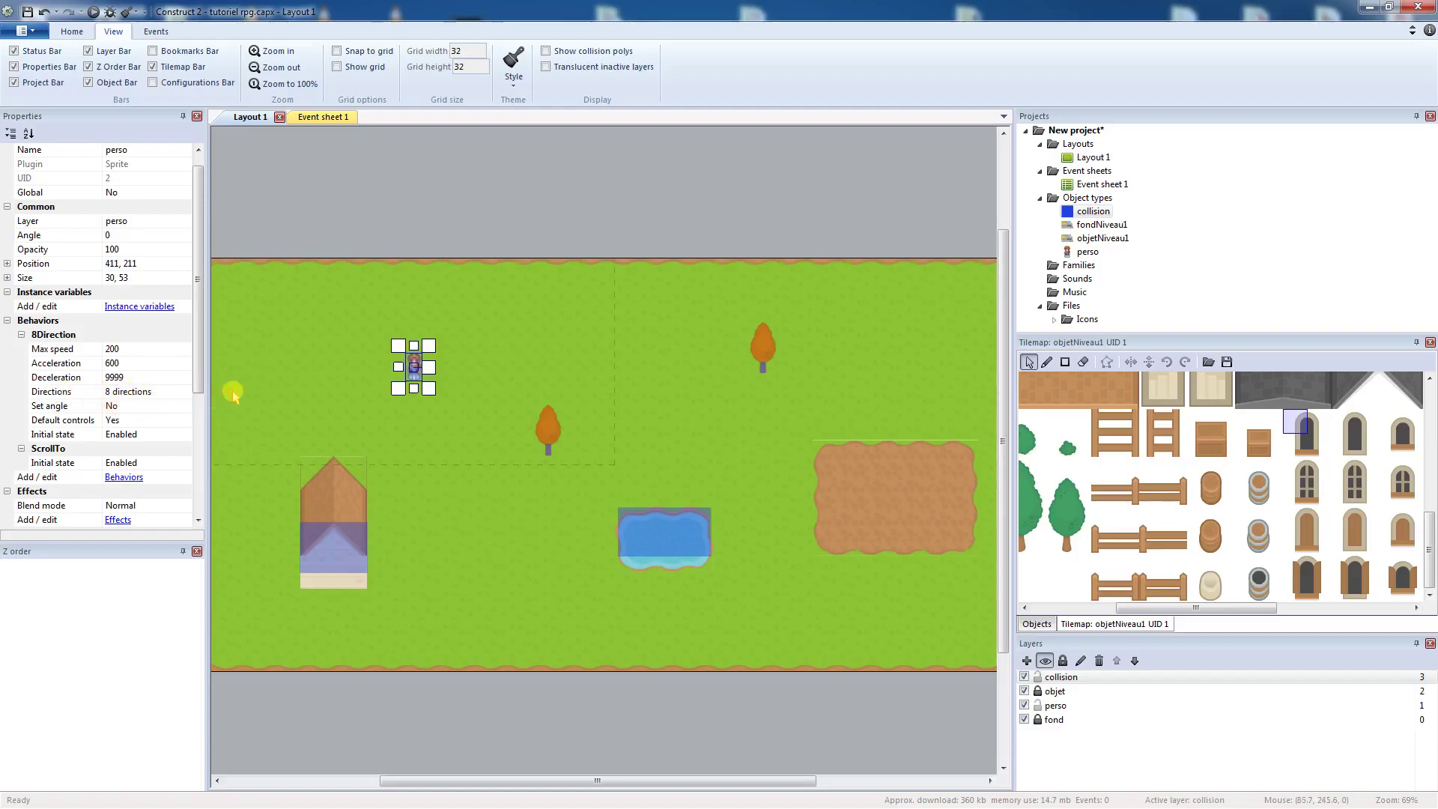
# Step: Preview the layout in the browser, walk the character up, right and left, and close the preview
pyautogui.click(94, 11)
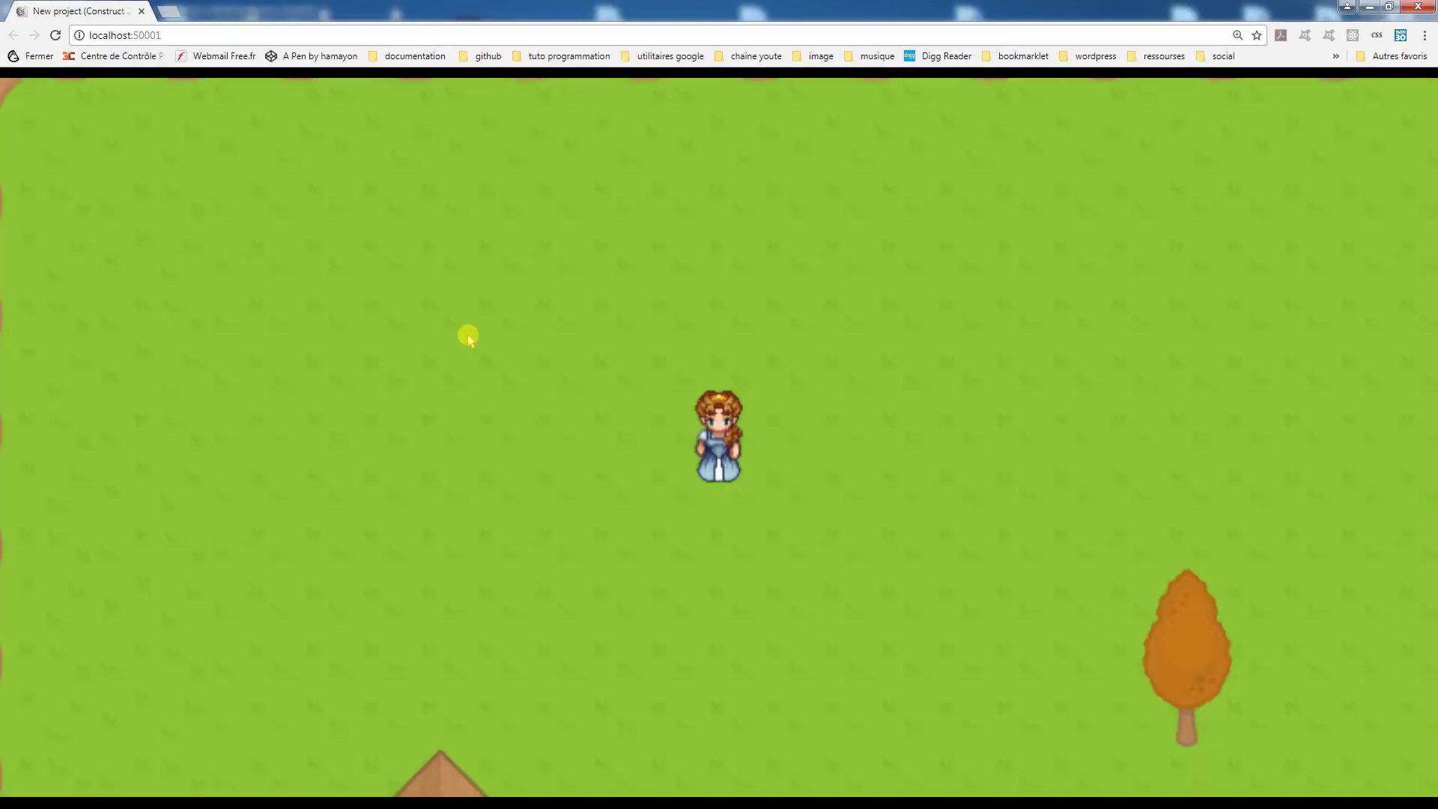
pyautogui.press('Up')
pyautogui.press('Right')
pyautogui.press('Left')
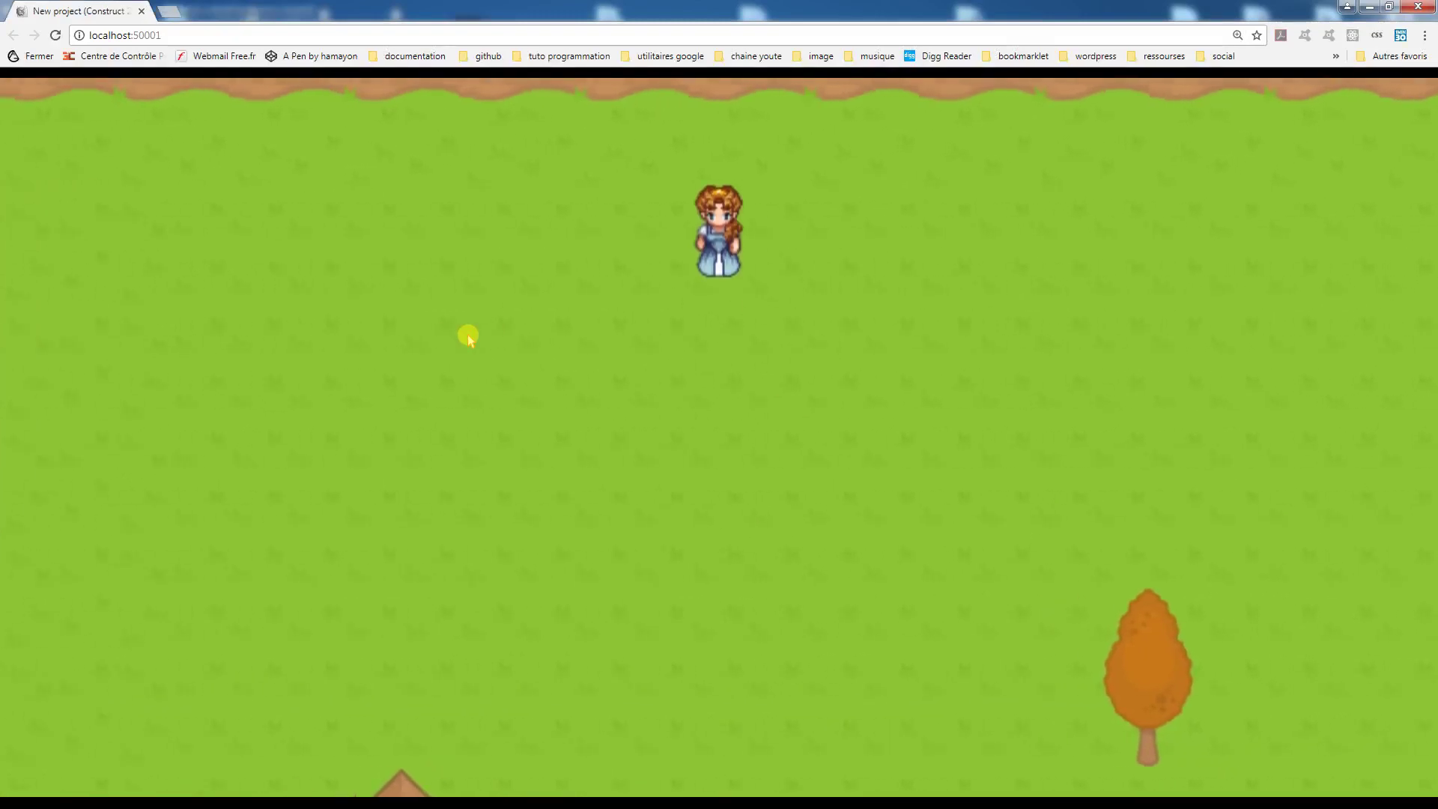
pyautogui.click(1418, 6)
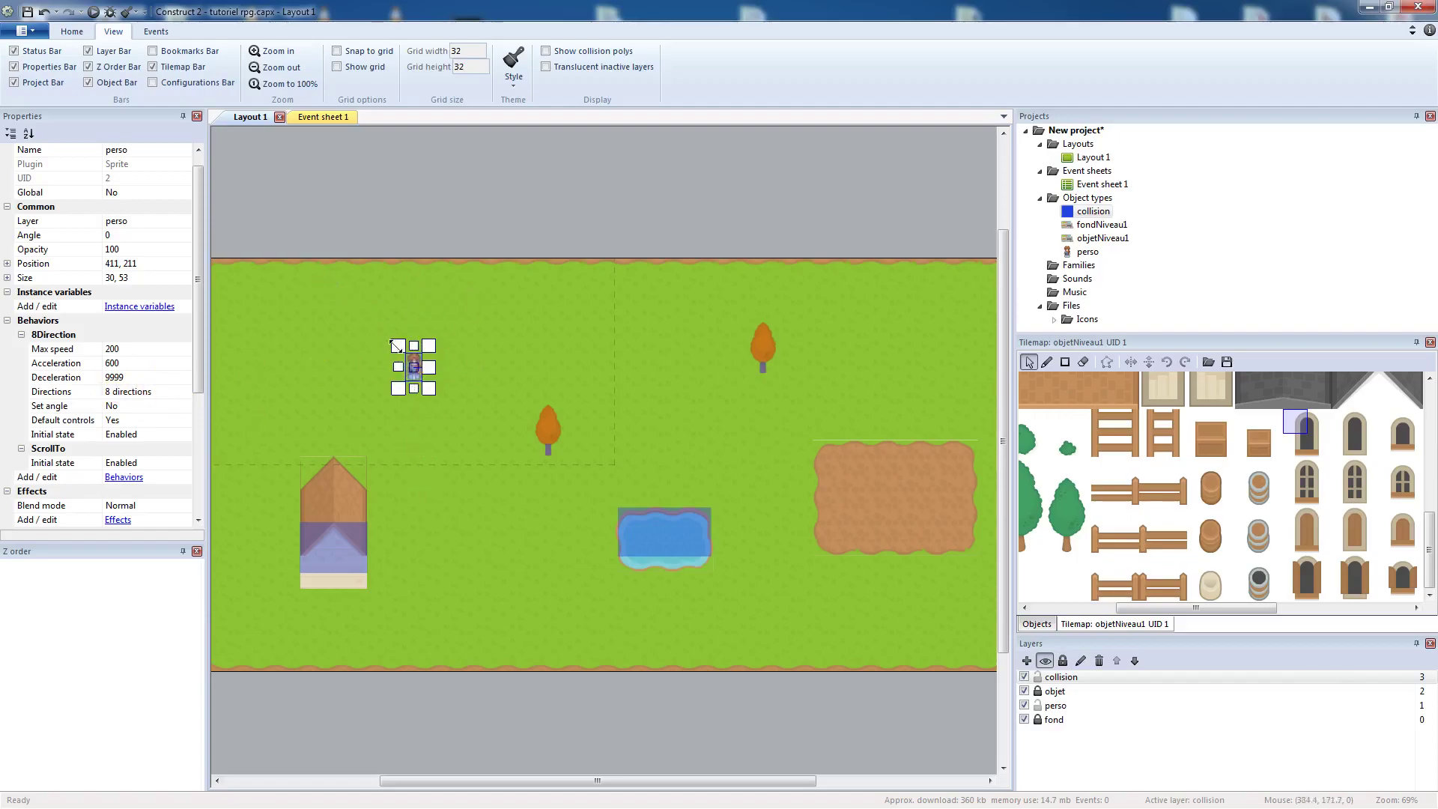
# Step: Set Directions in the perso sprite's 8Direction behavior to 4 directions
pyautogui.click(166, 392)
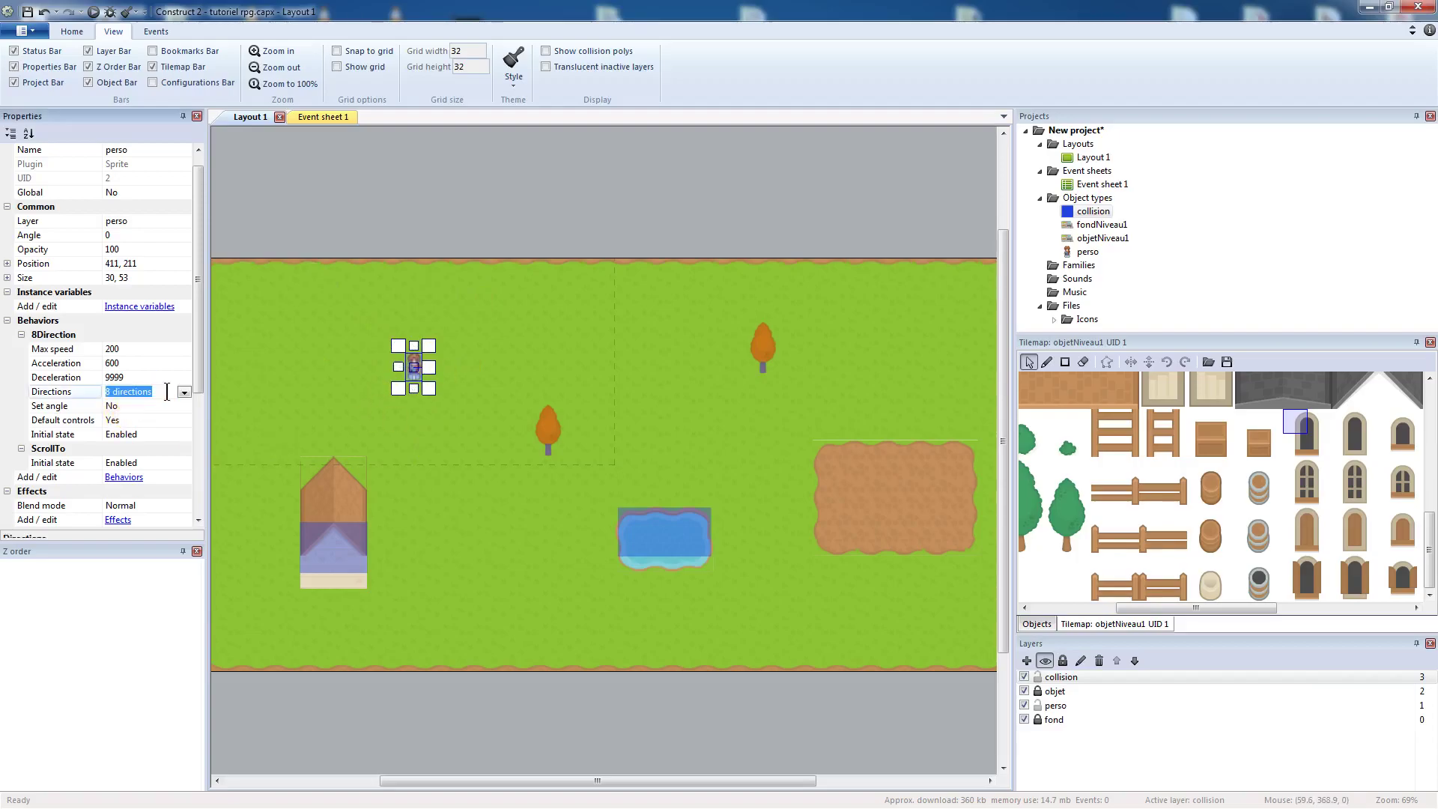
pyautogui.click(185, 393)
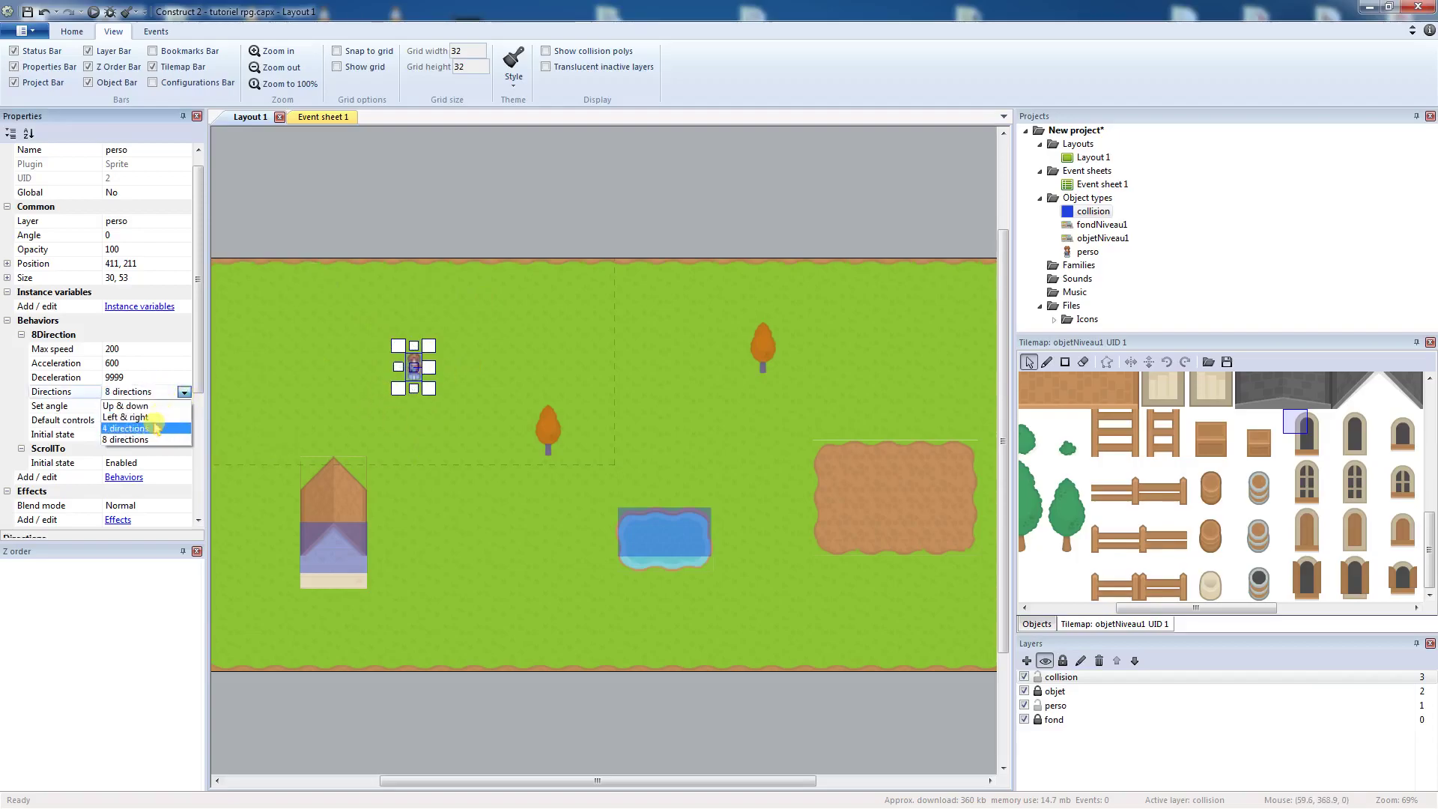
pyautogui.click(150, 428)
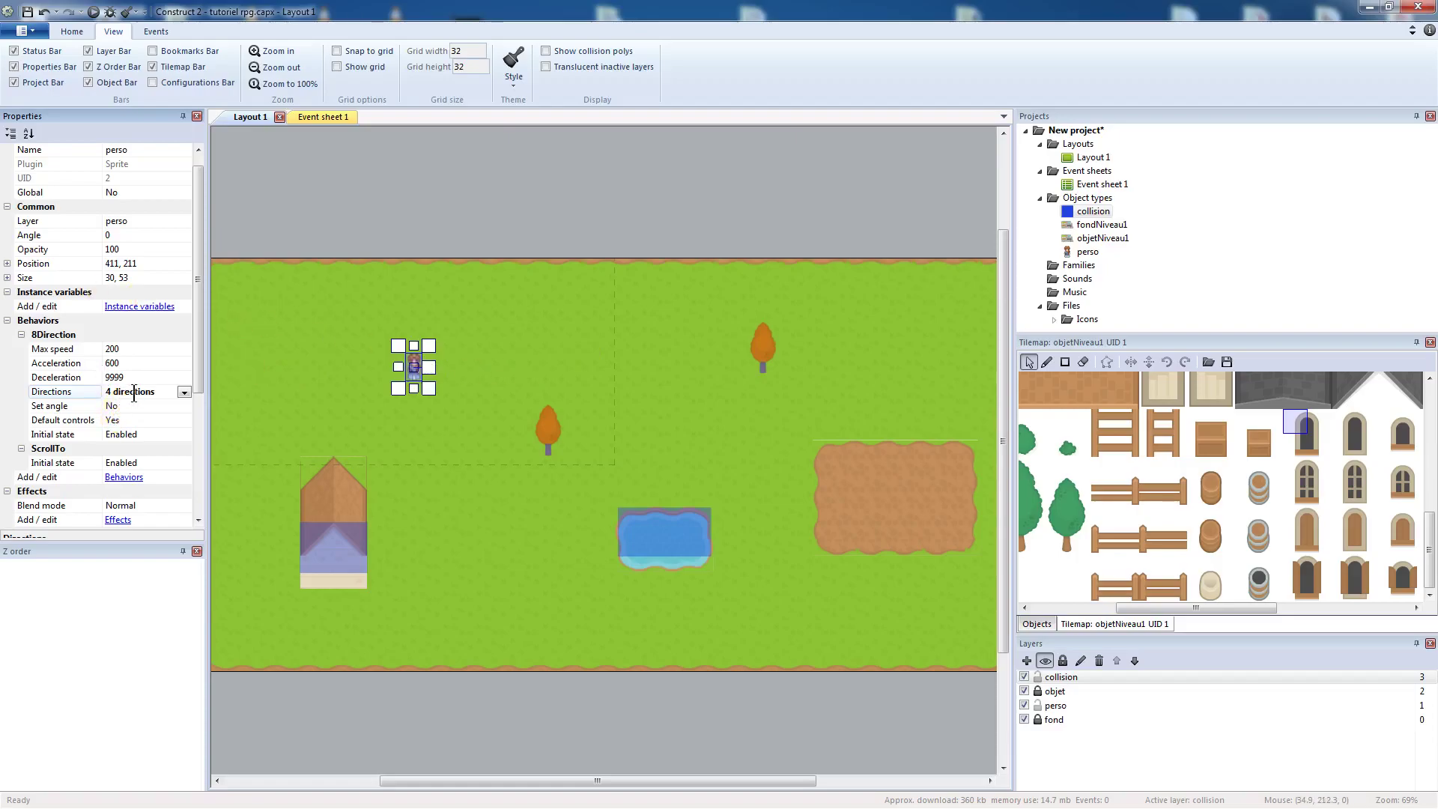
pyautogui.click(183, 391)
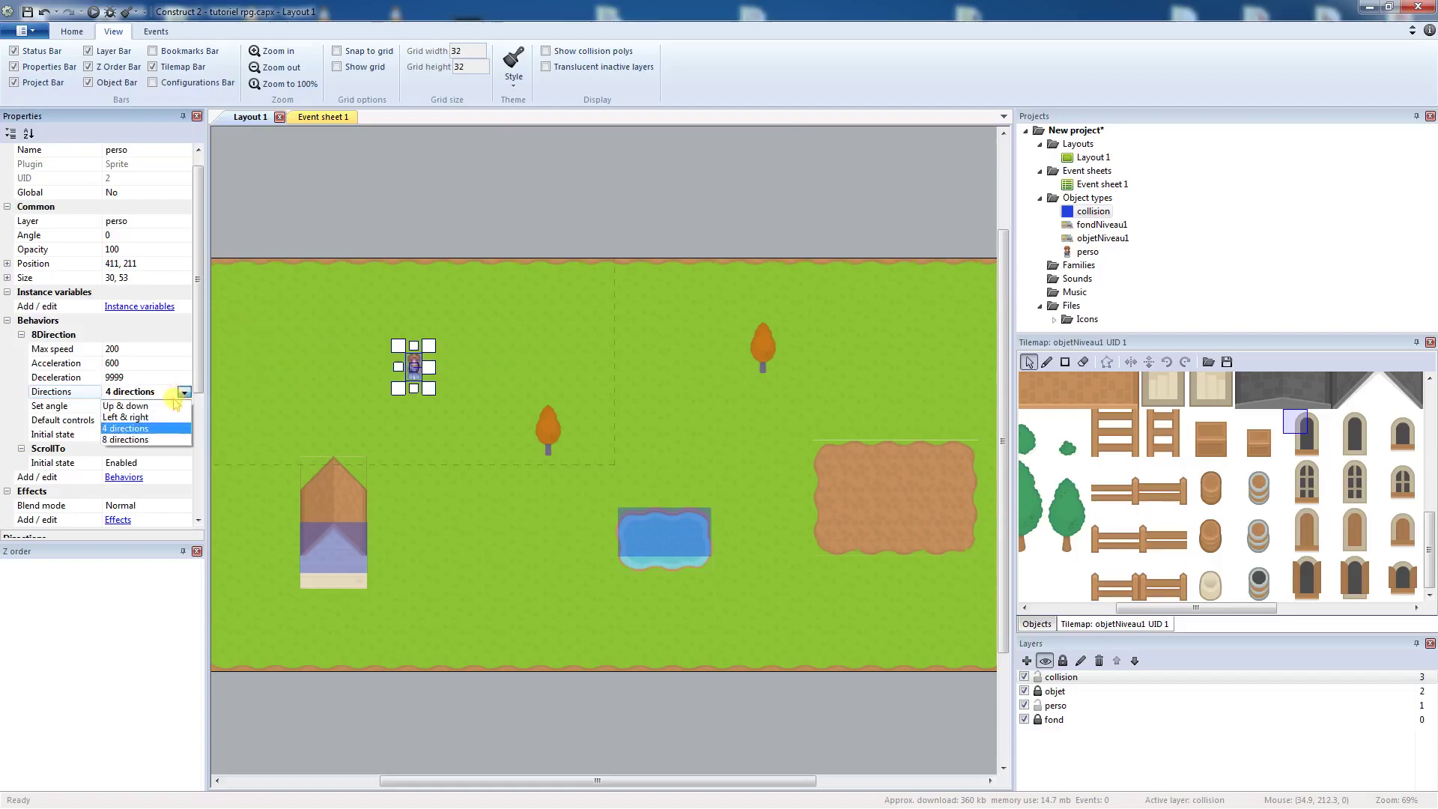
pyautogui.click(184, 392)
# Step: Review the Set angle options of the 8Direction behavior, keeping No, and deselect the sprite
pyautogui.click(154, 405)
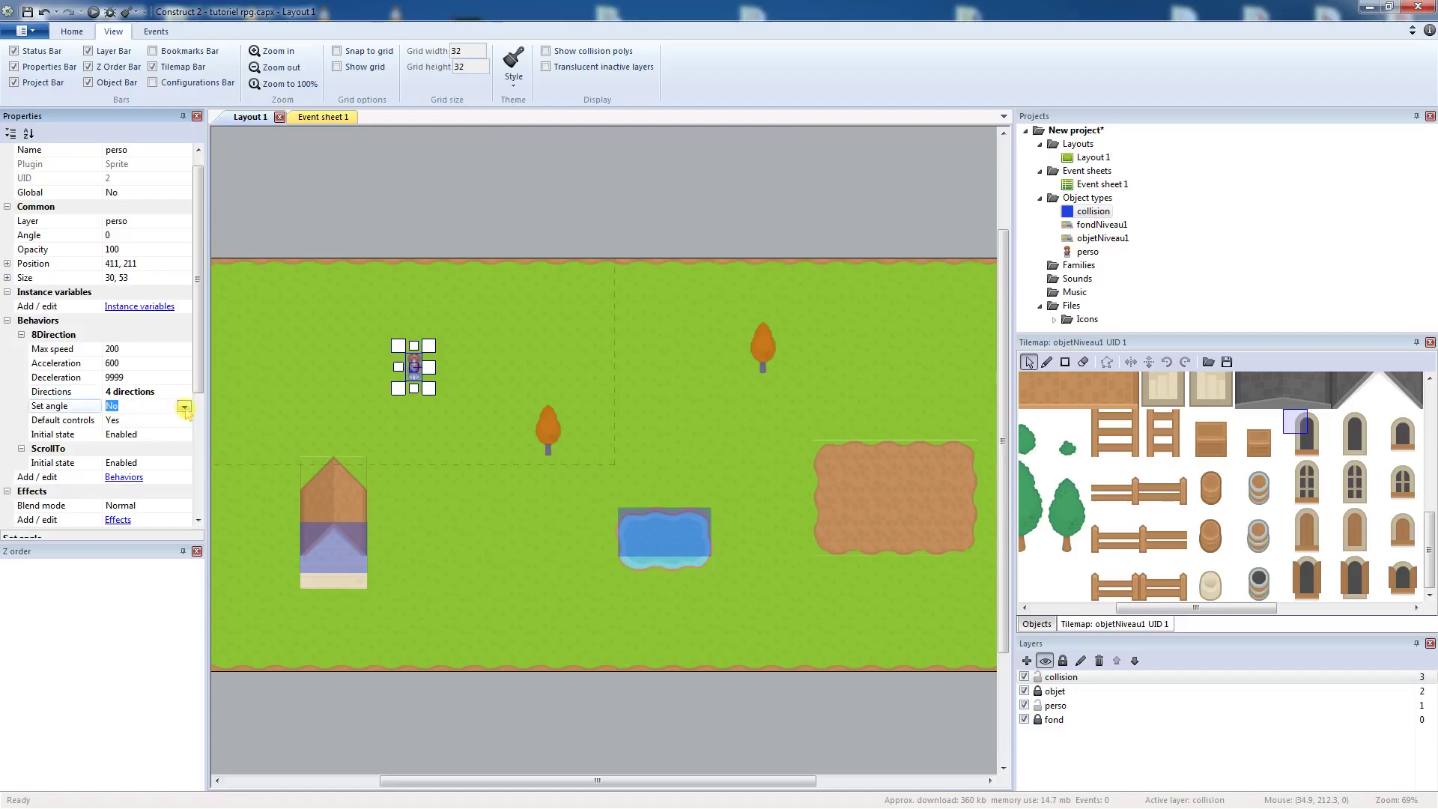
pyautogui.click(184, 407)
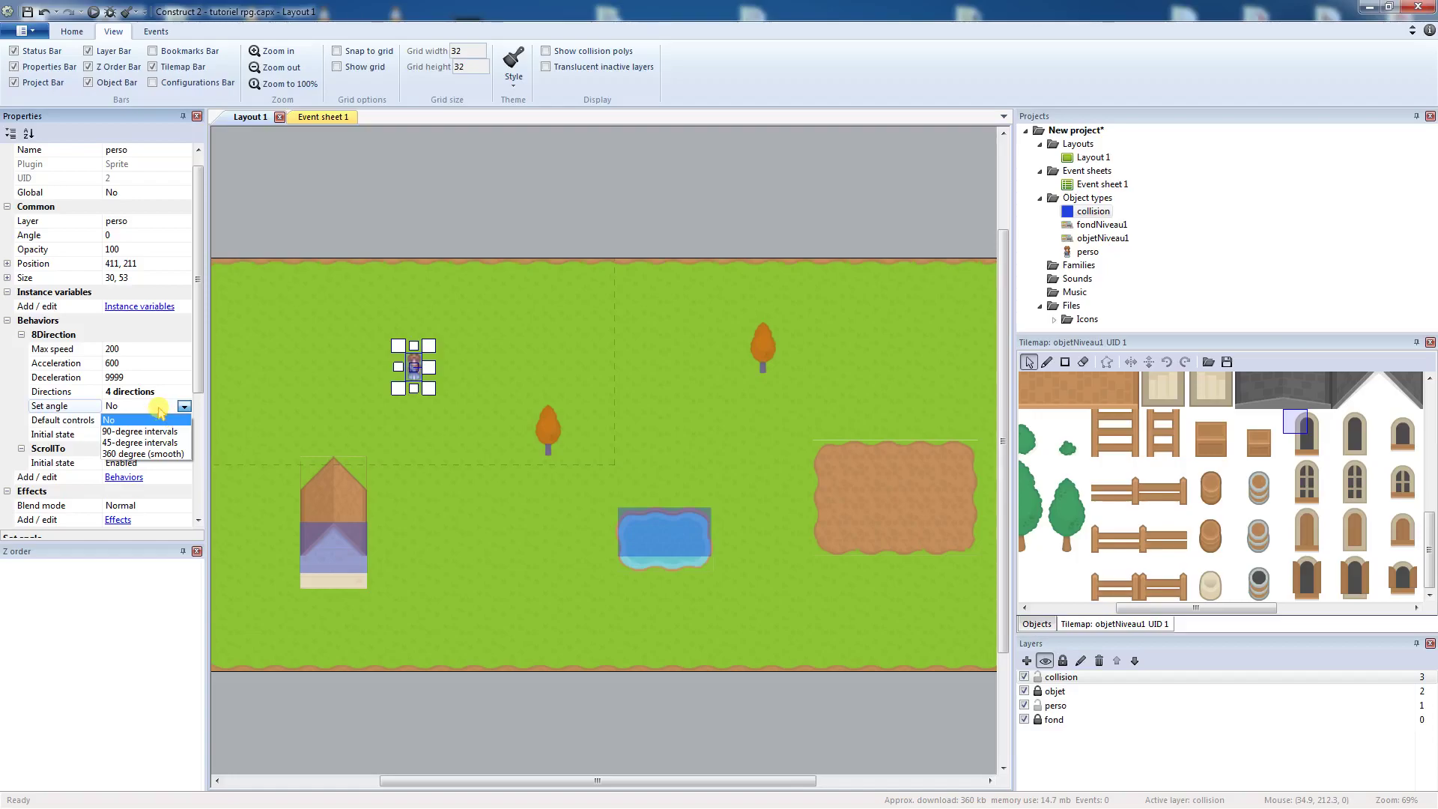
pyautogui.click(184, 407)
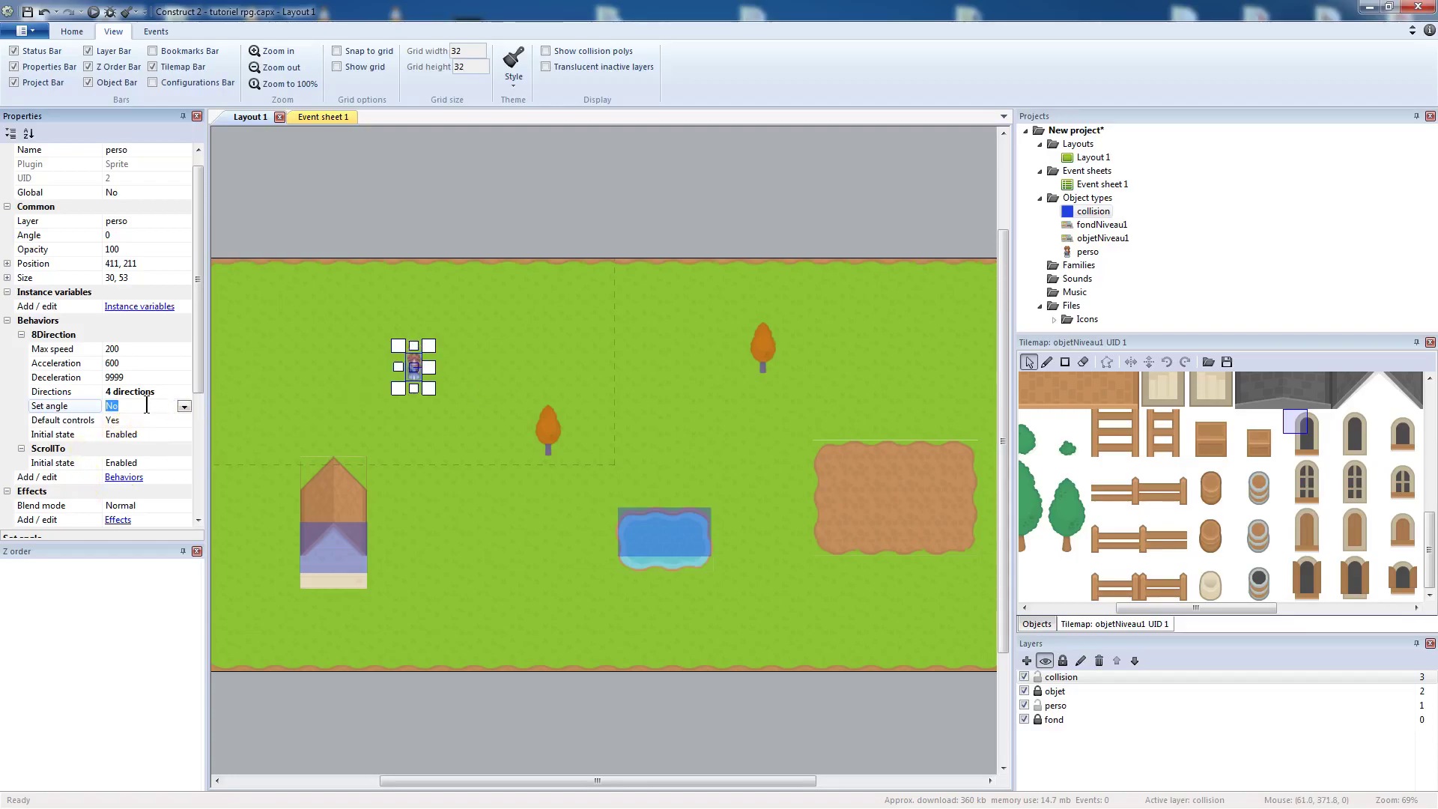
pyautogui.click(280, 233)
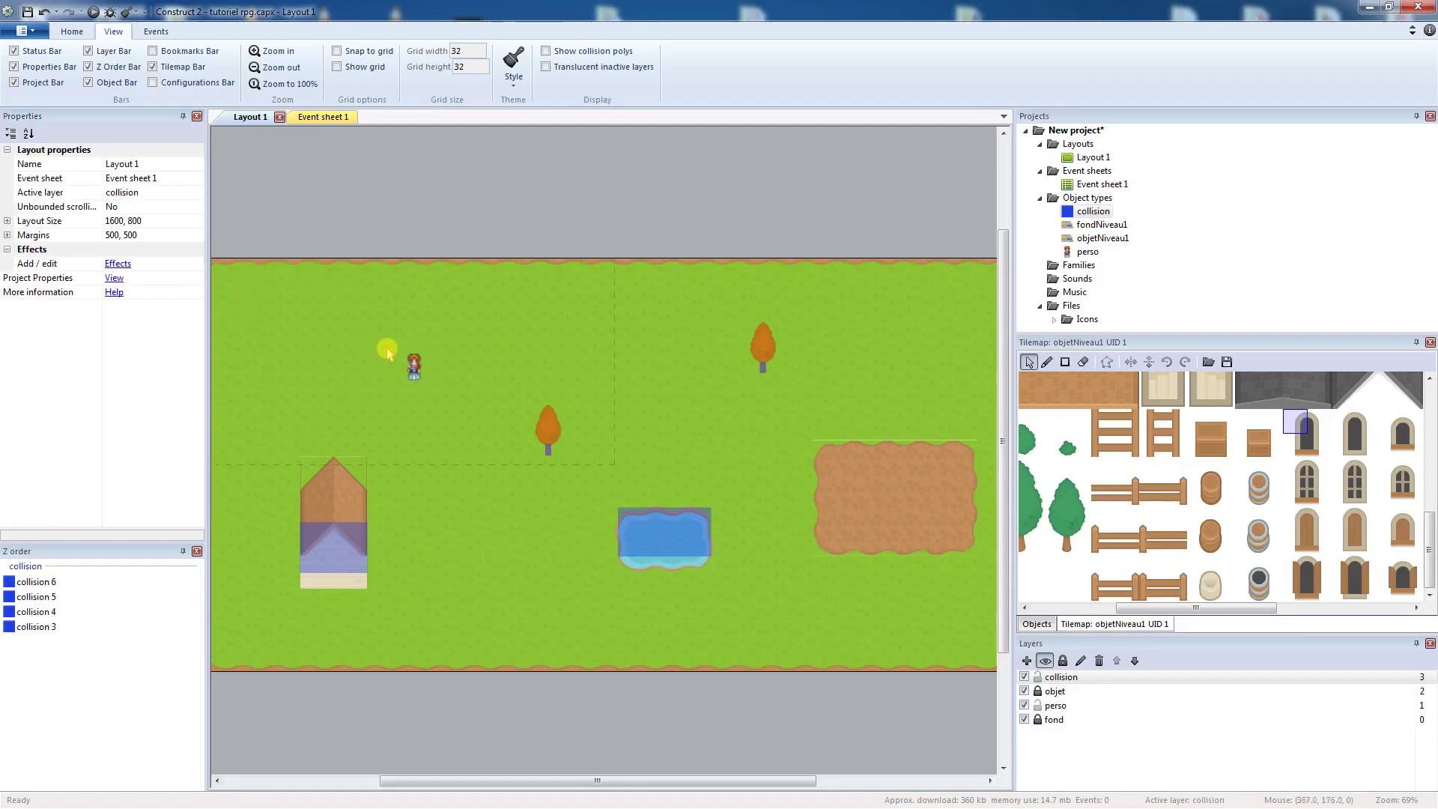
# Step: Open the perso sprite in the image editor and rename its Default animation as bas
pyautogui.click(413, 367)
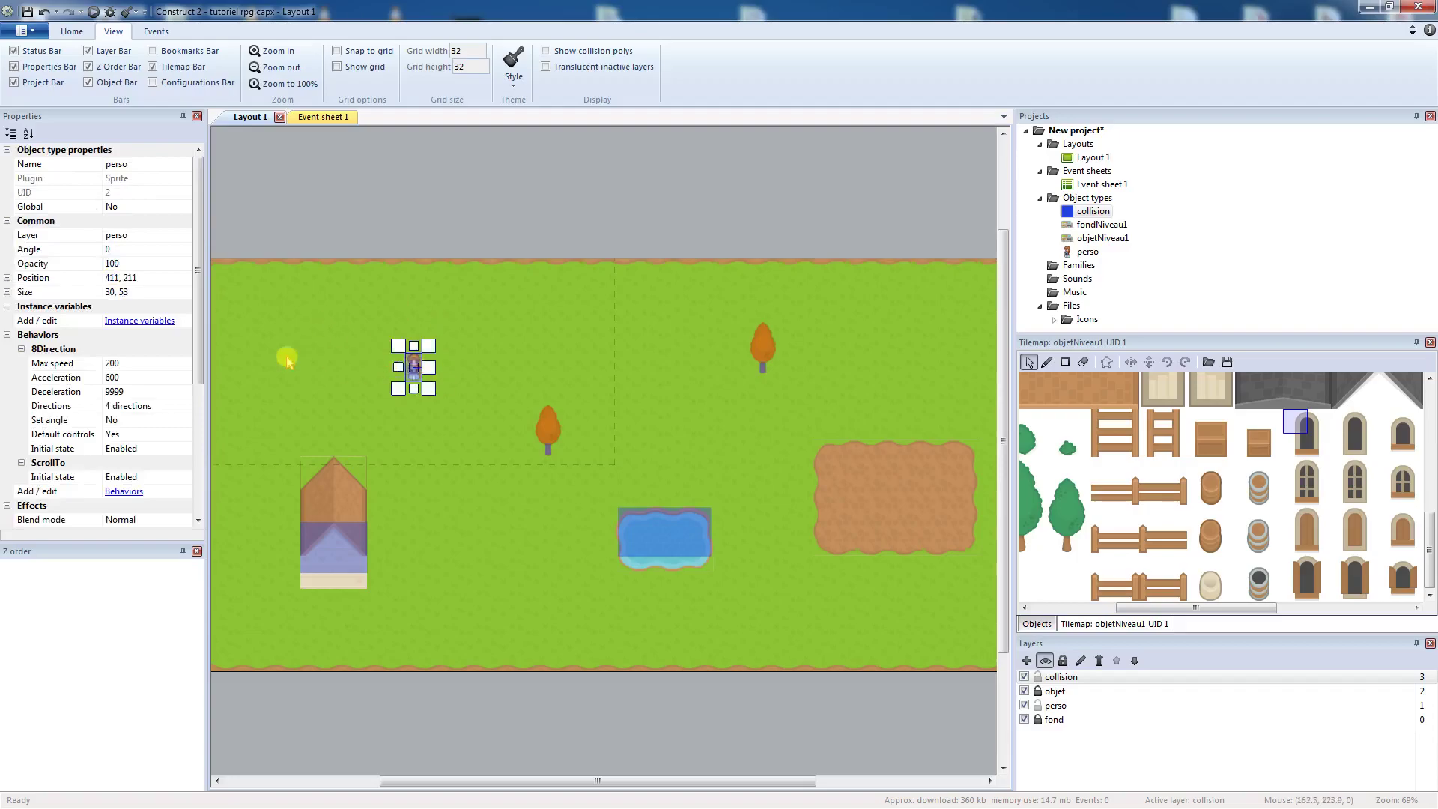
pyautogui.click(408, 363)
pyautogui.doubleClick(413, 369)
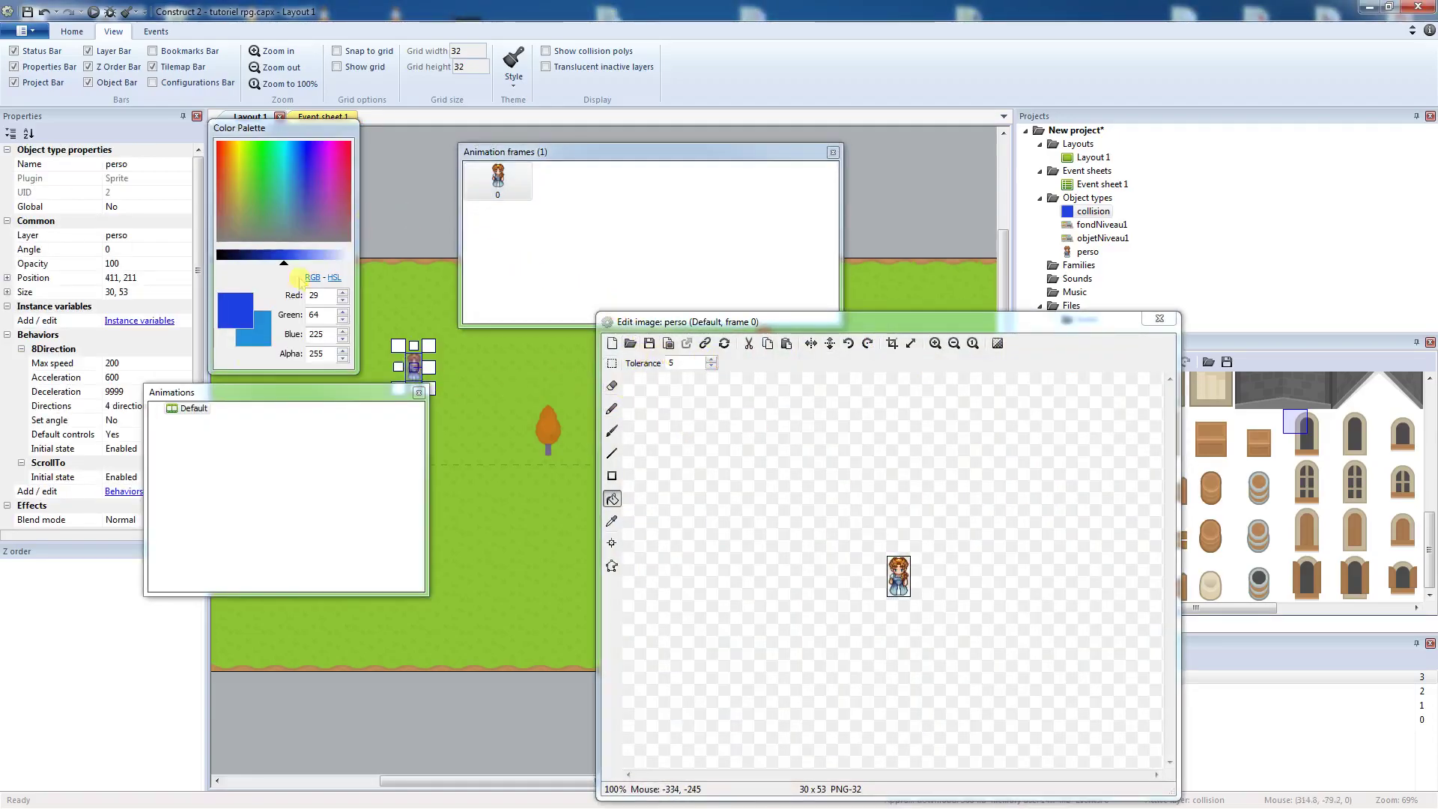
pyautogui.rightClick(185, 409)
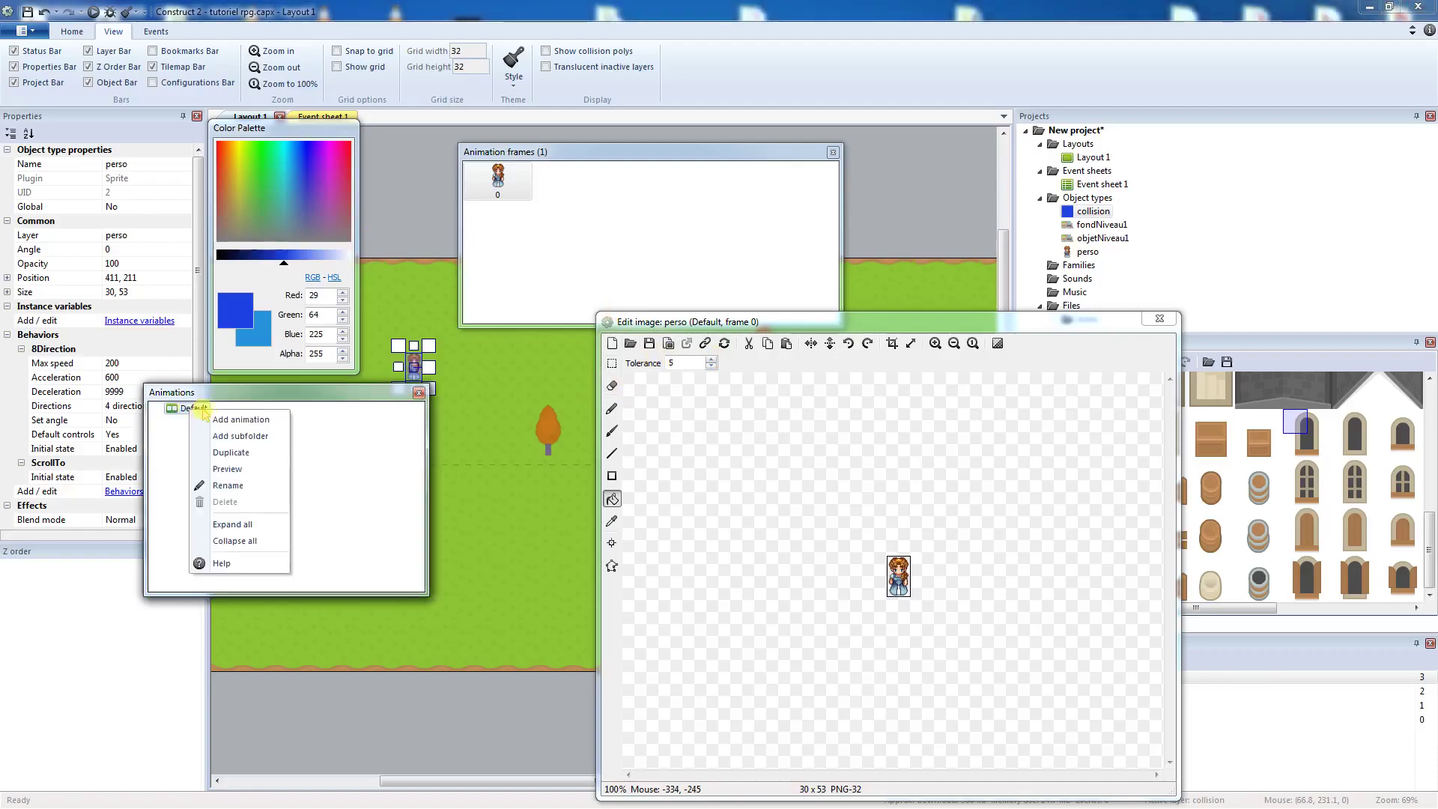
pyautogui.click(239, 487)
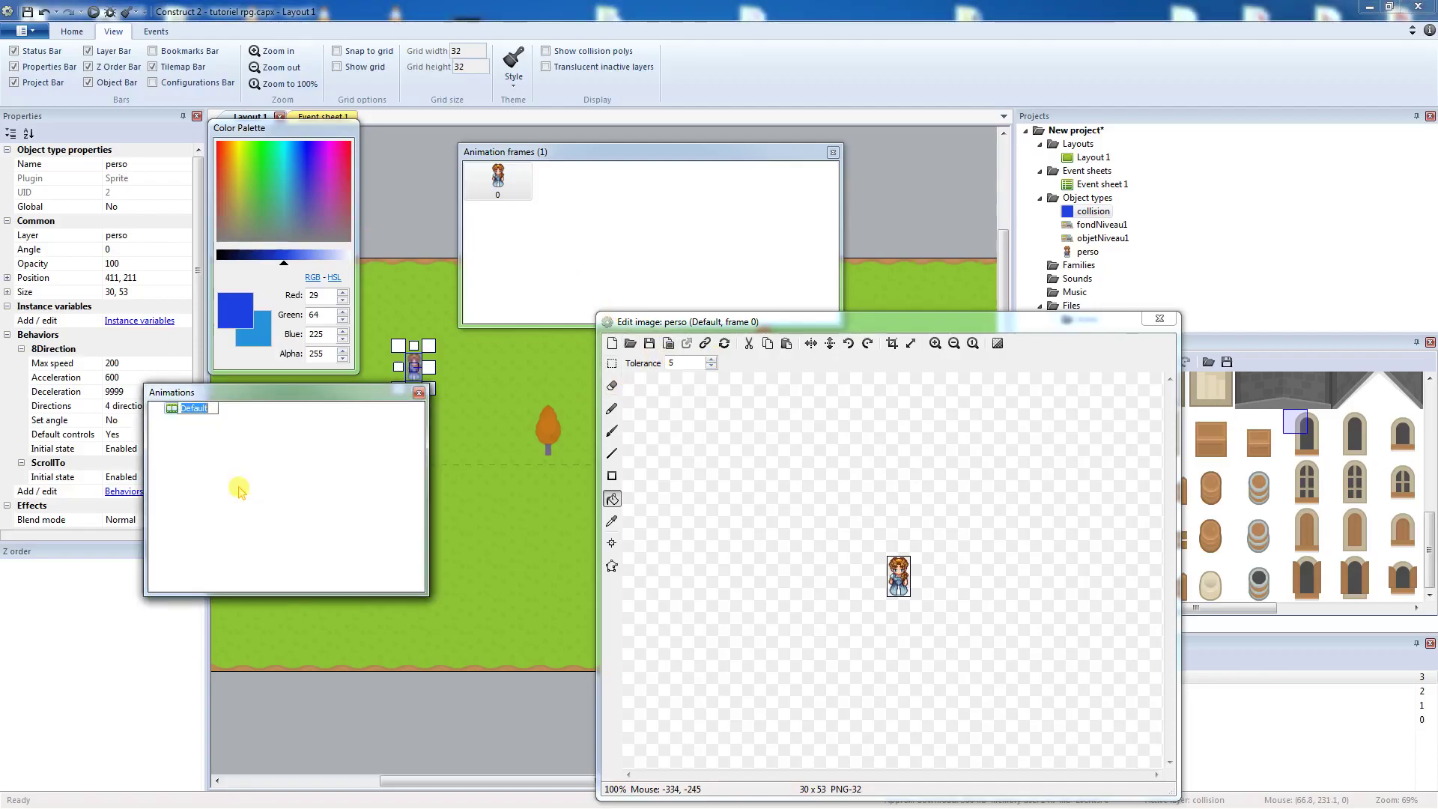
pyautogui.write('bas')
pyautogui.press('Return')
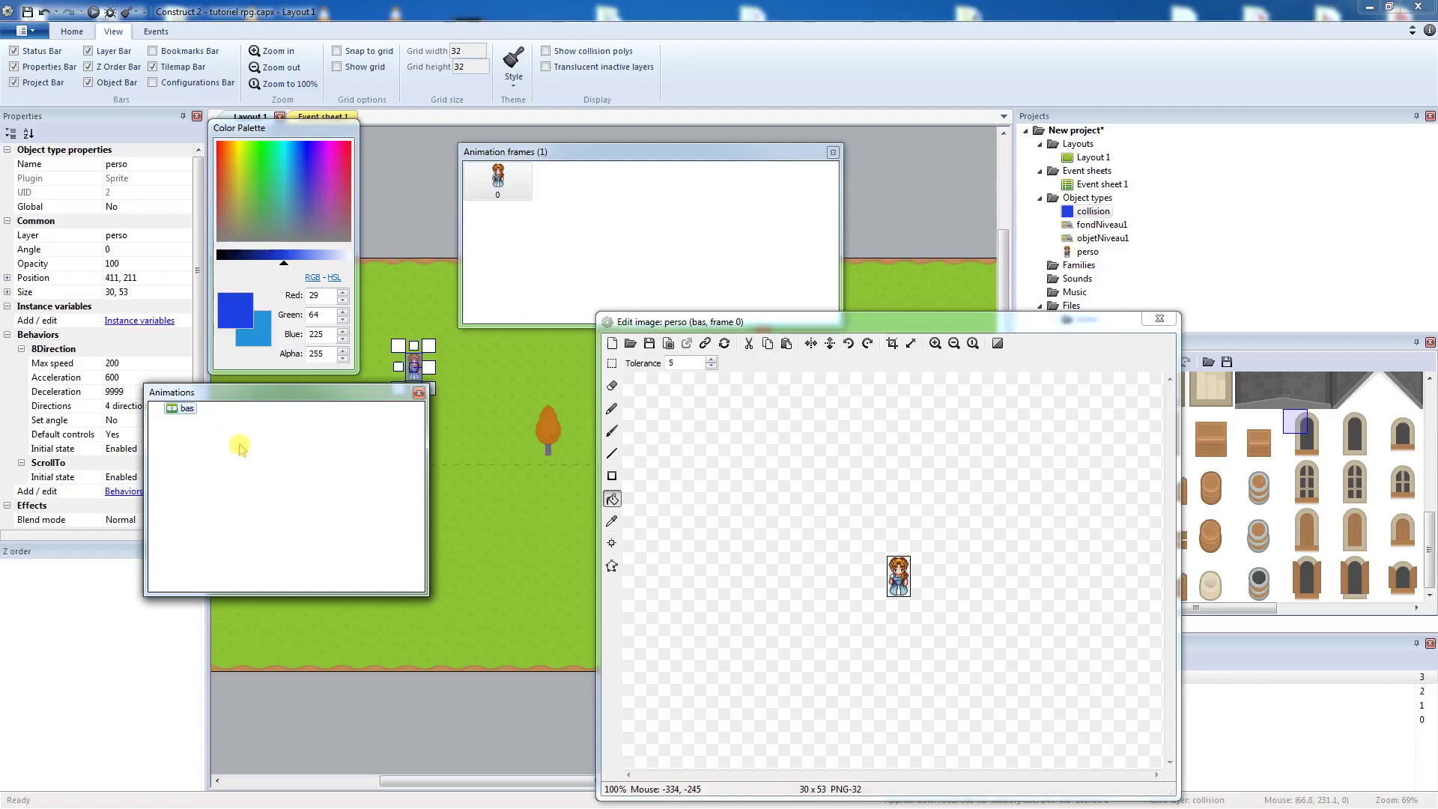
# Step: Import 1.png, 2.png and 3.png from ressource rpg/perso/descend as frames of the bas animation and delete the original frame 0
pyautogui.rightClick(567, 216)
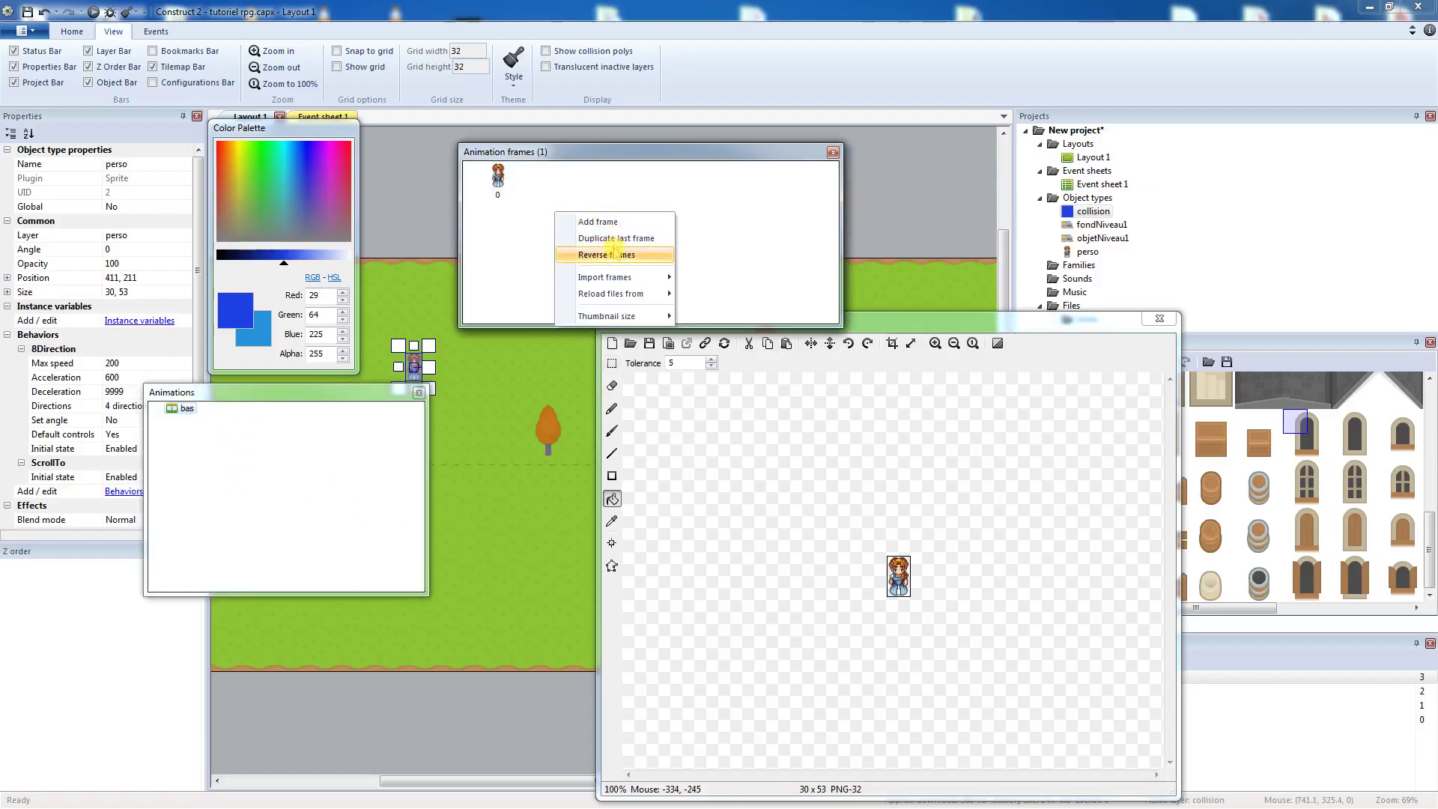
pyautogui.moveTo(629, 277)
pyautogui.click(706, 281)
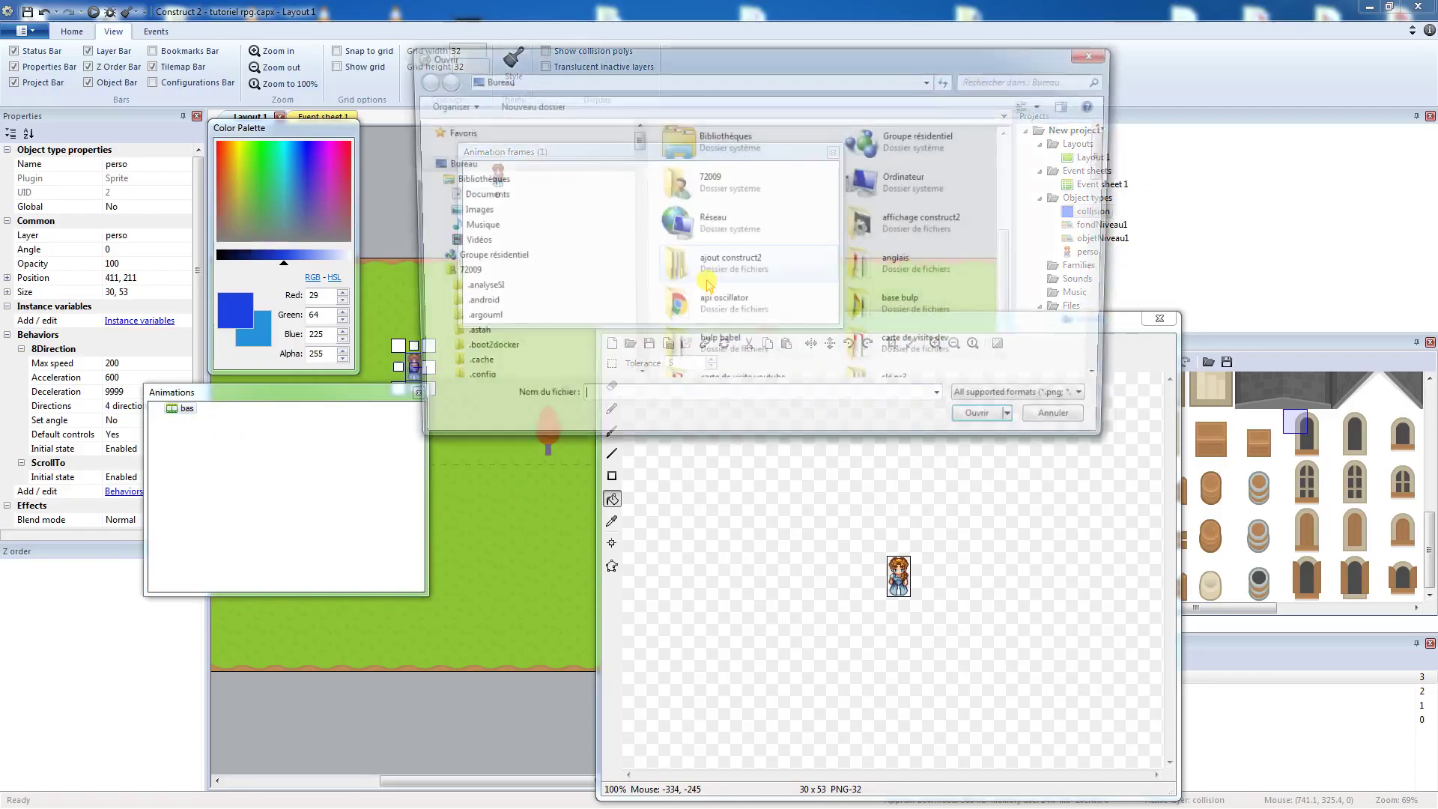
pyautogui.moveTo(1113, 161); pyautogui.dragTo(986, 289)
pyautogui.click(722, 254)
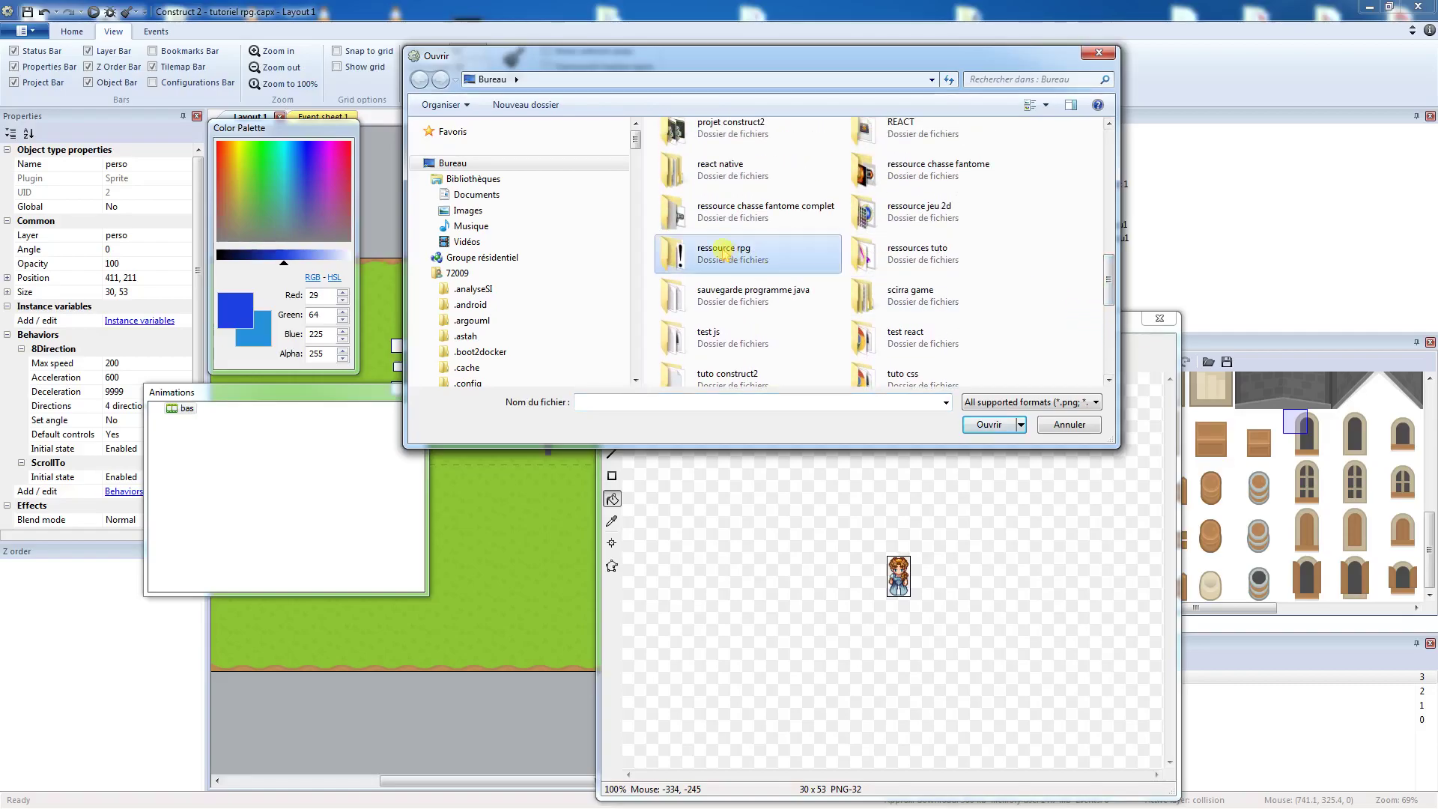
pyautogui.doubleClick(722, 253)
pyautogui.doubleClick(710, 178)
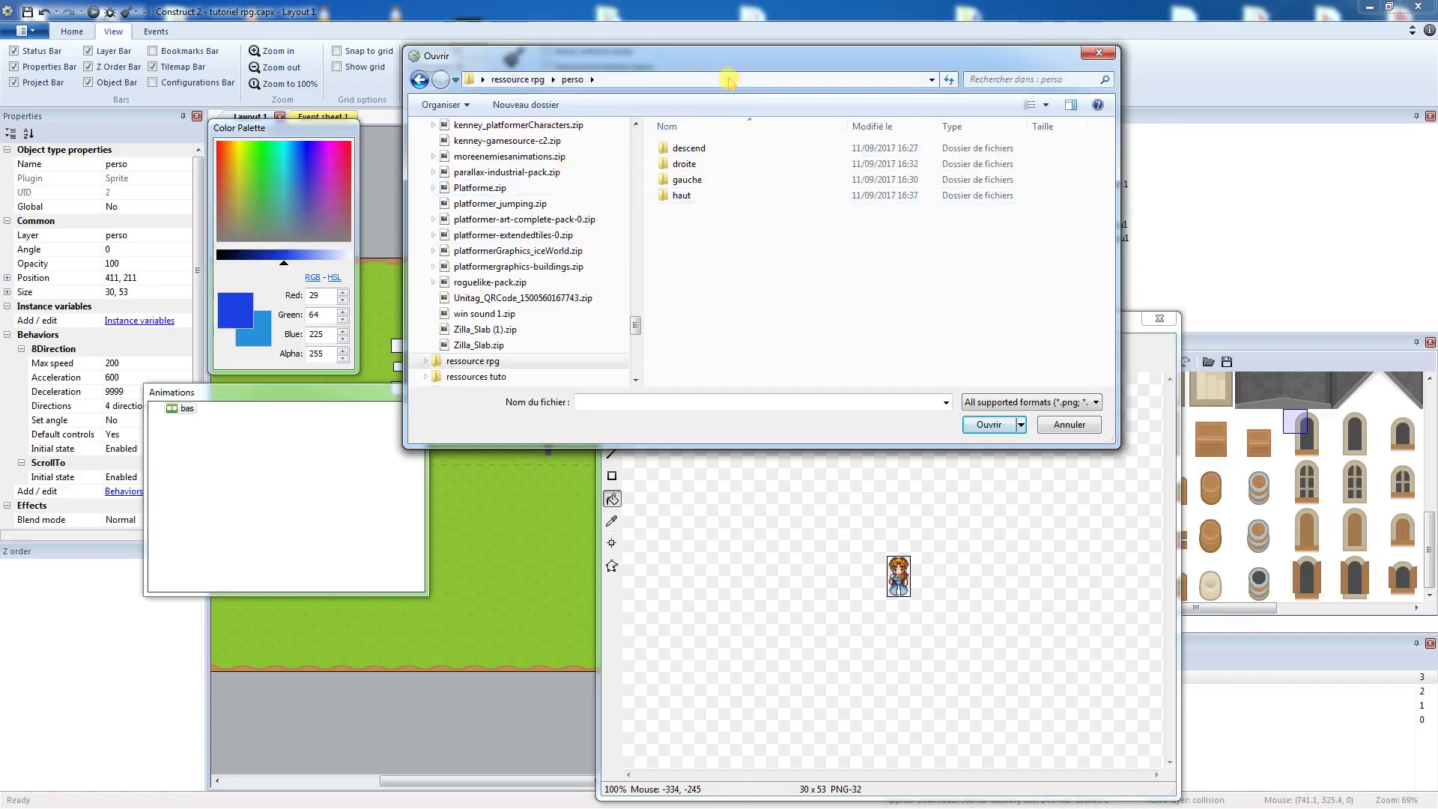
pyautogui.moveTo(718, 58); pyautogui.dragTo(931, 78)
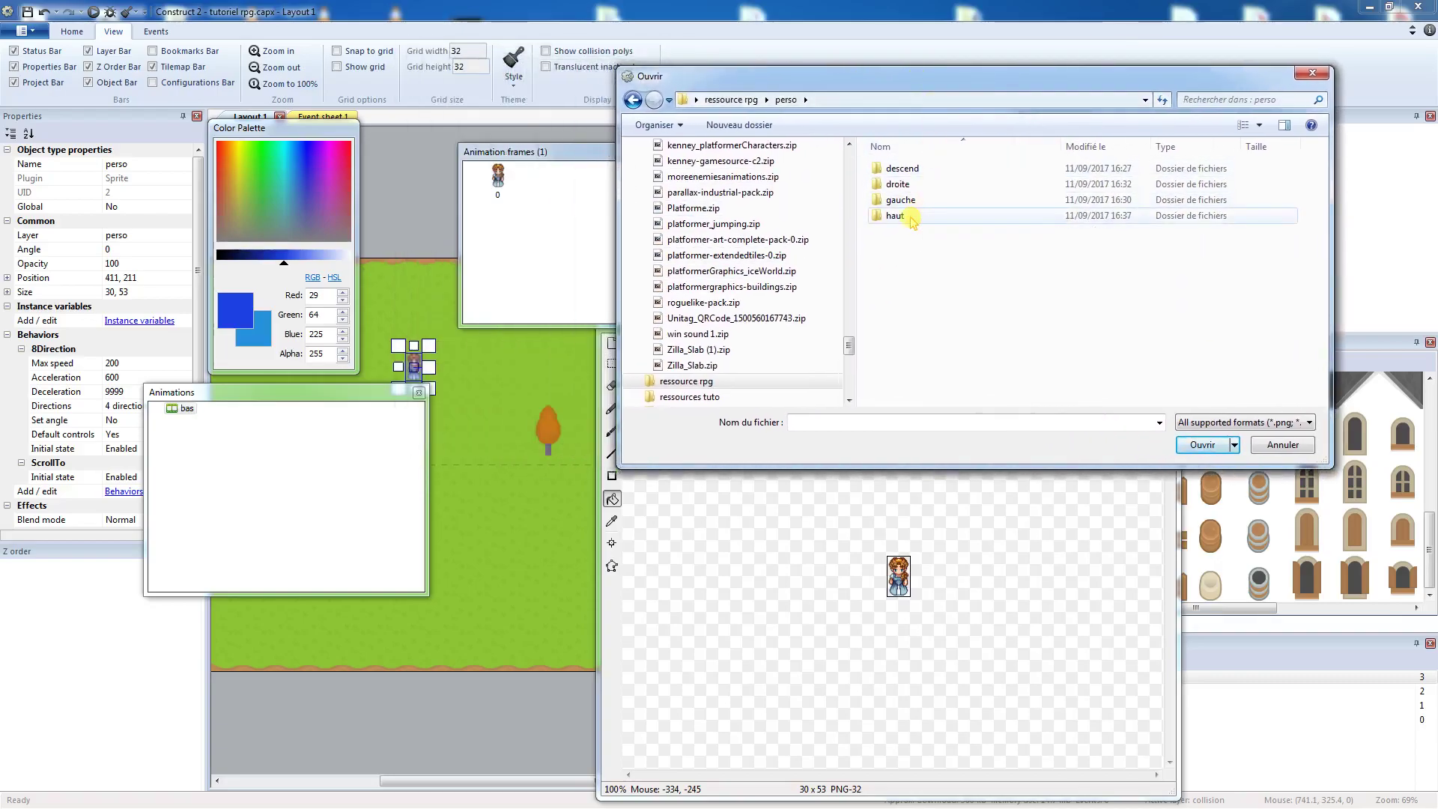
pyautogui.doubleClick(902, 169)
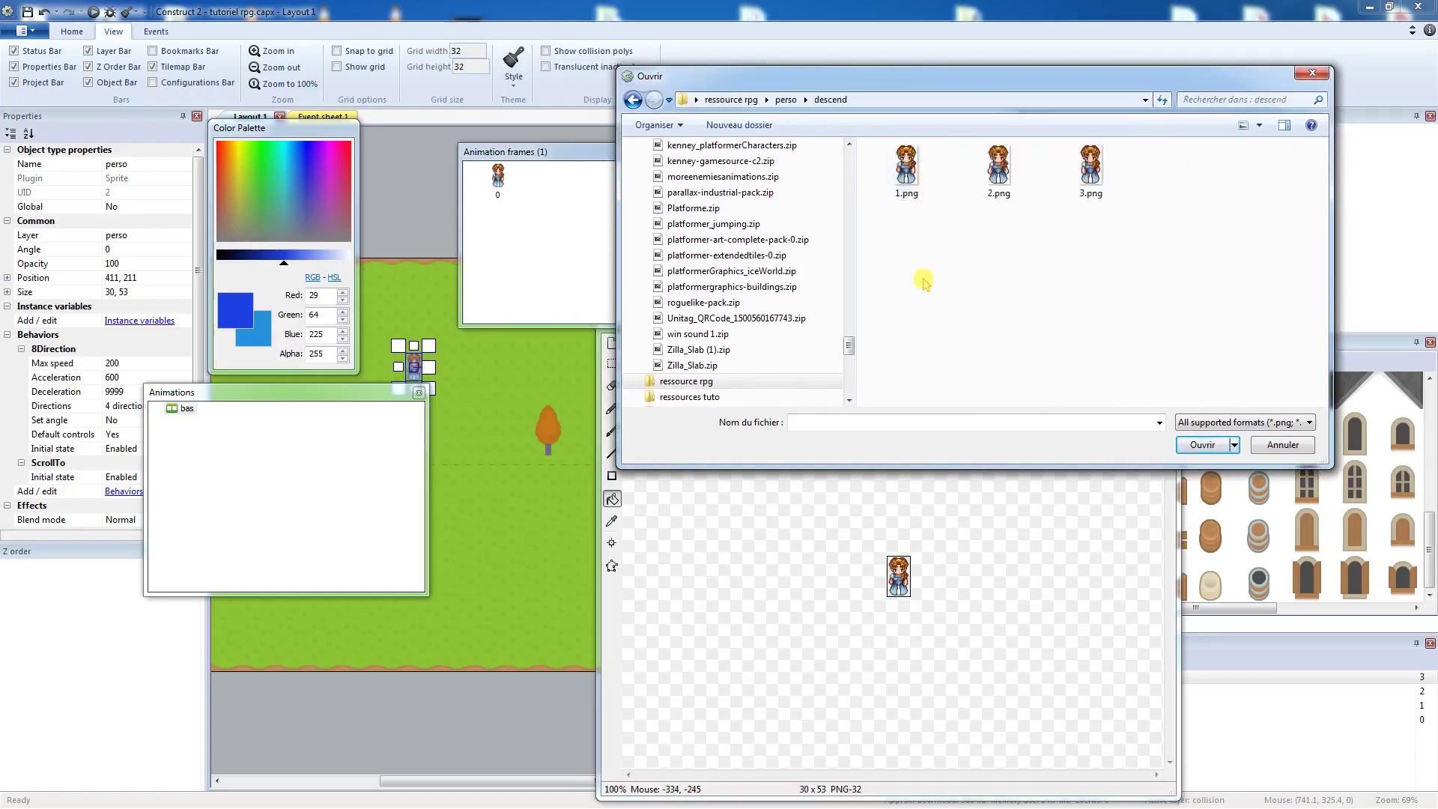
pyautogui.moveTo(905, 219); pyautogui.dragTo(1127, 146)
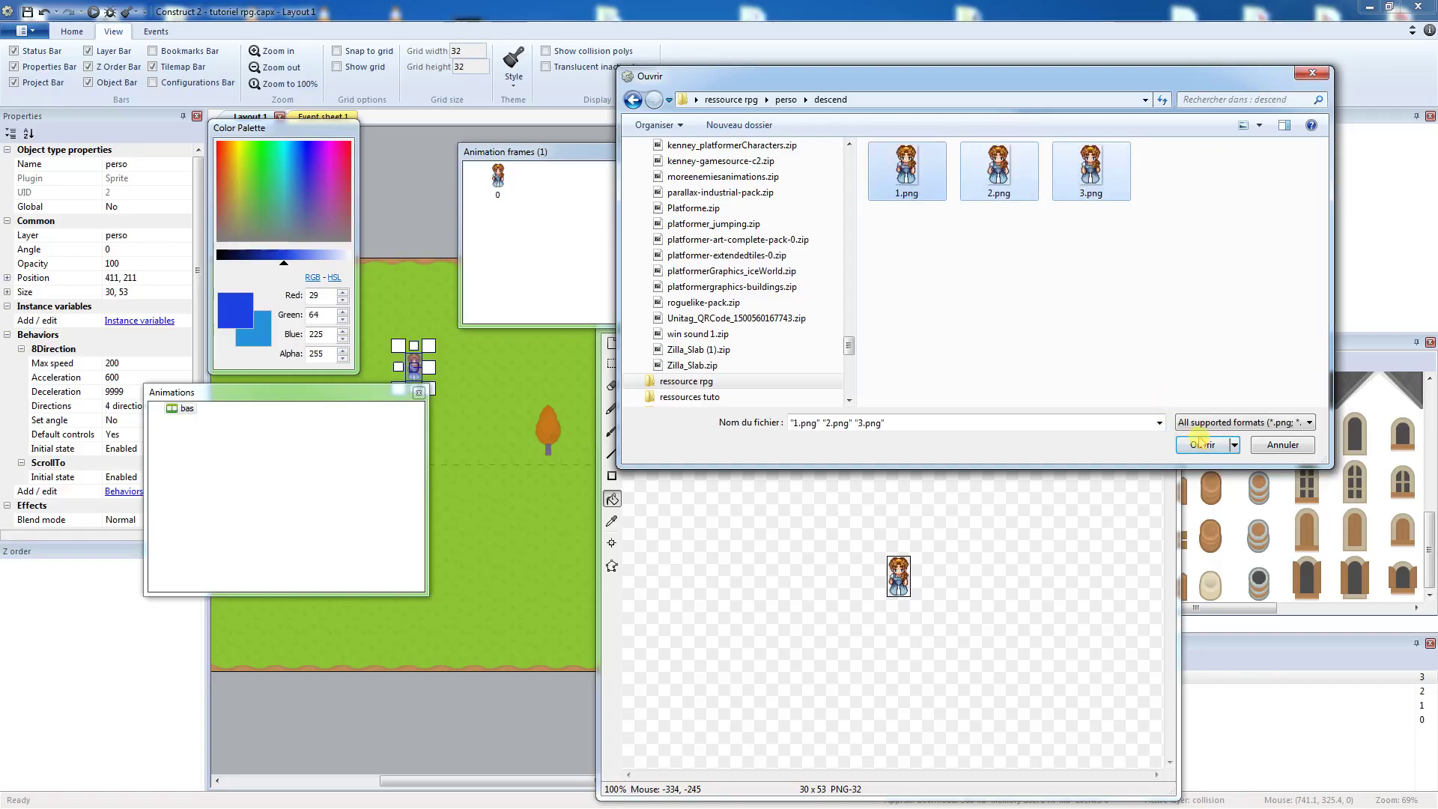
pyautogui.click(1203, 444)
pyautogui.click(498, 180)
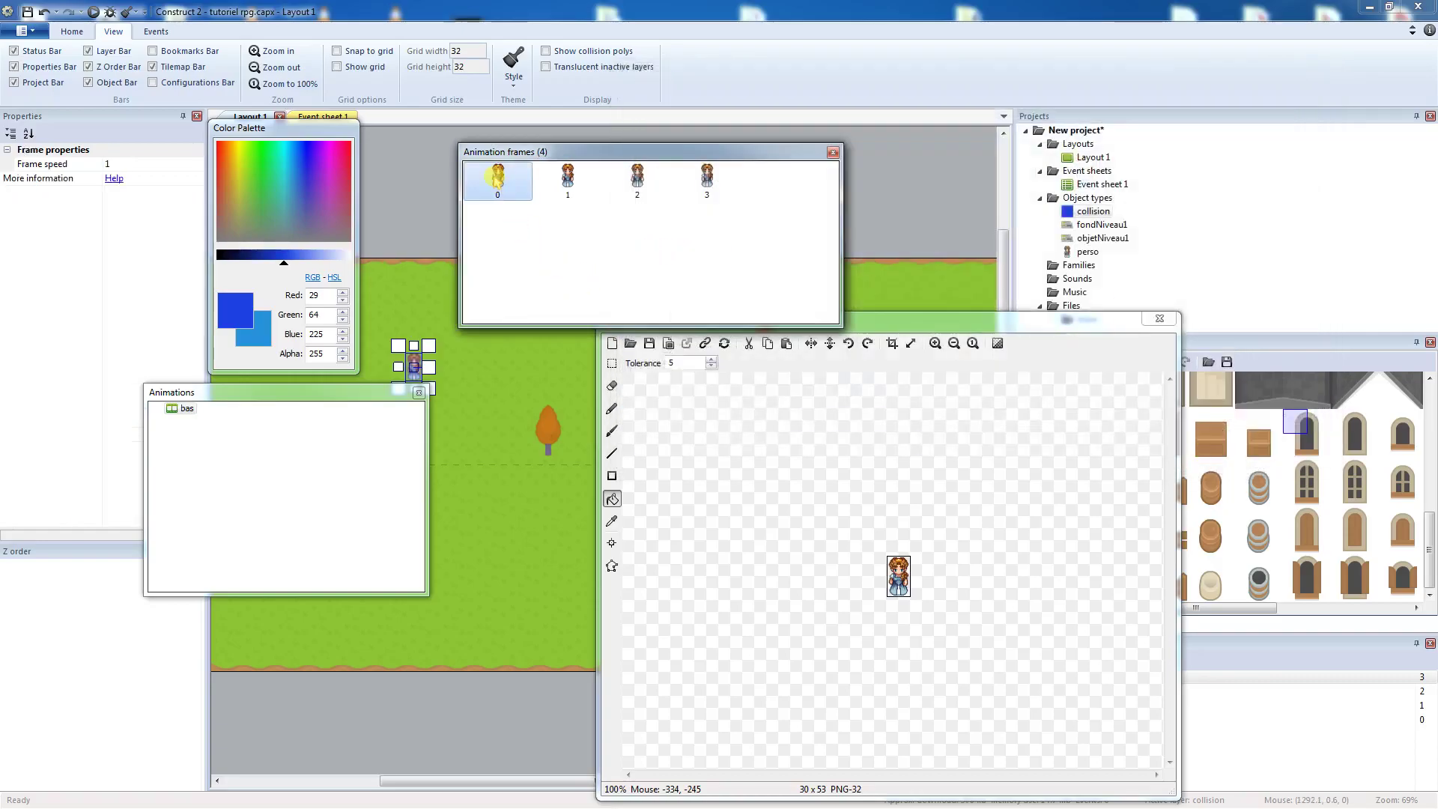
pyautogui.press('Delete')
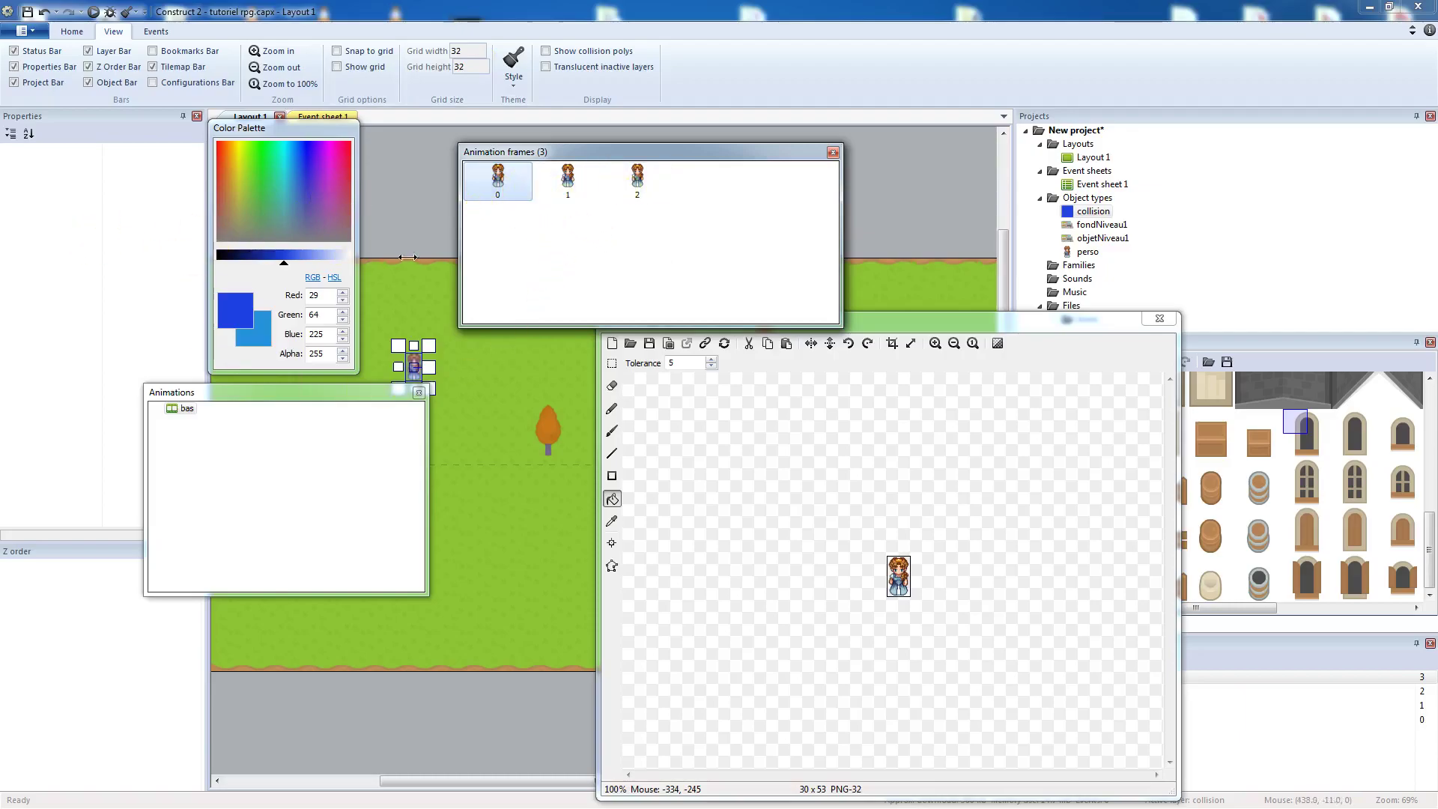
# Step: Set the bas animation's Loop property to Yes
pyautogui.click(182, 409)
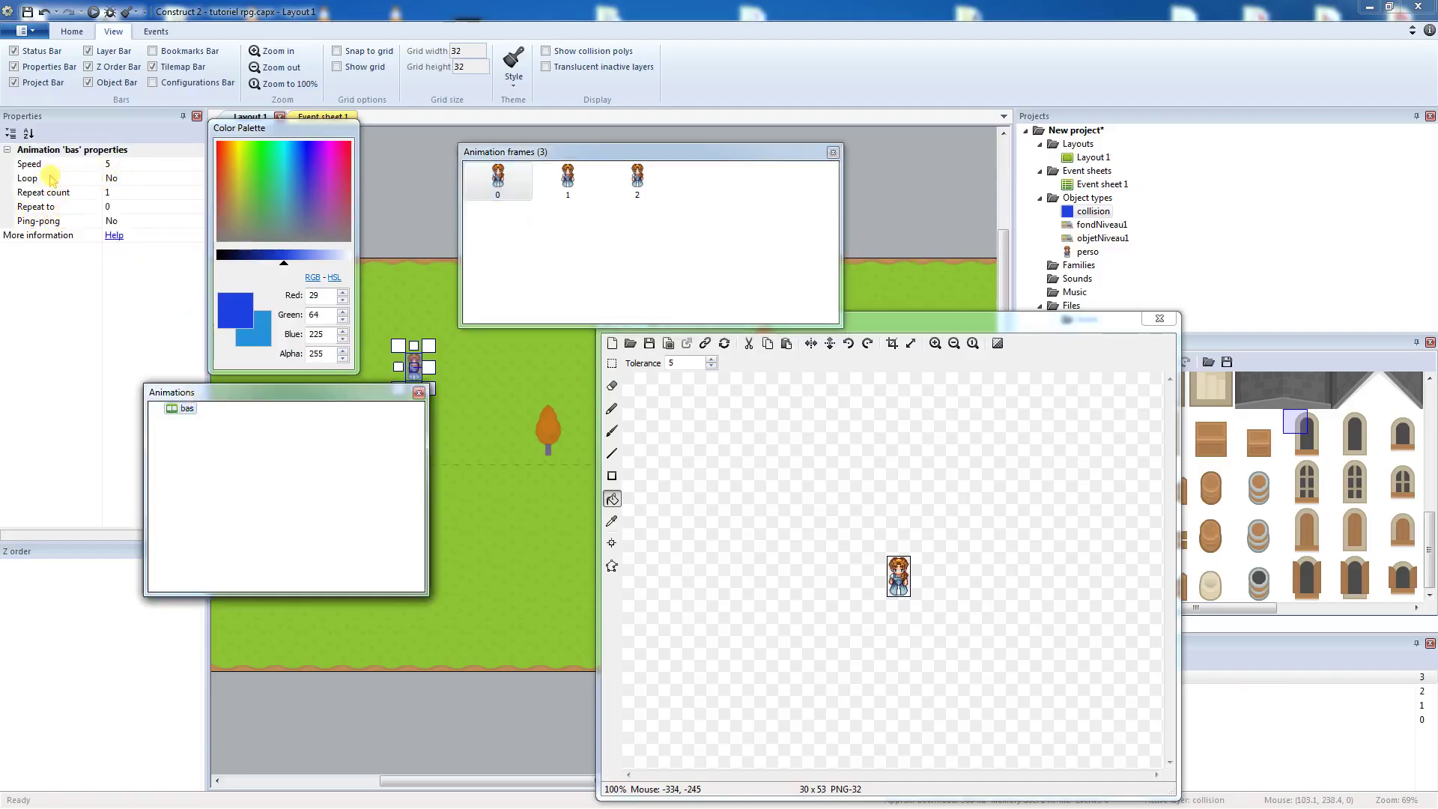
pyautogui.click(142, 179)
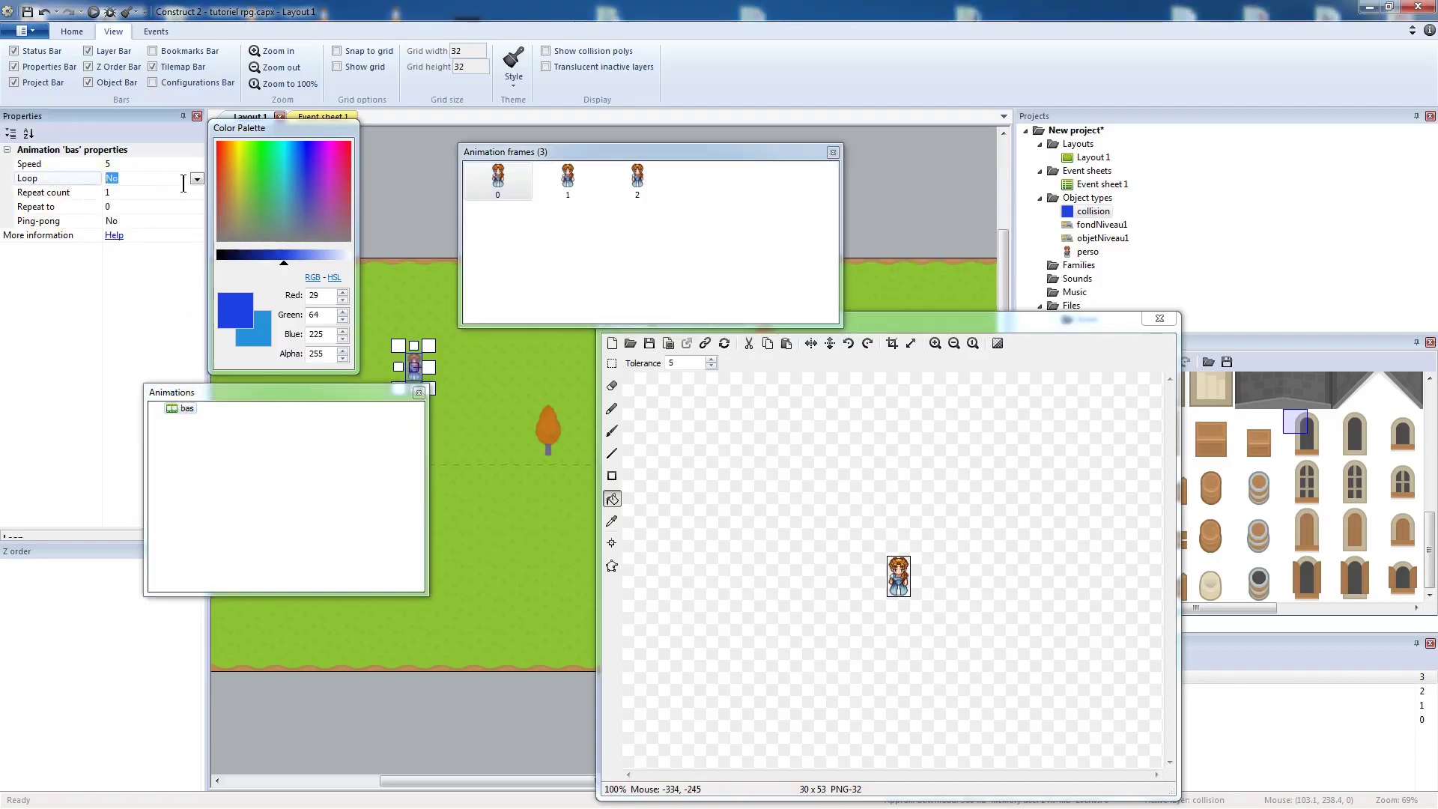
pyautogui.click(196, 179)
pyautogui.click(160, 192)
# Step: Preview the bas animation and close the preview
pyautogui.rightClick(178, 409)
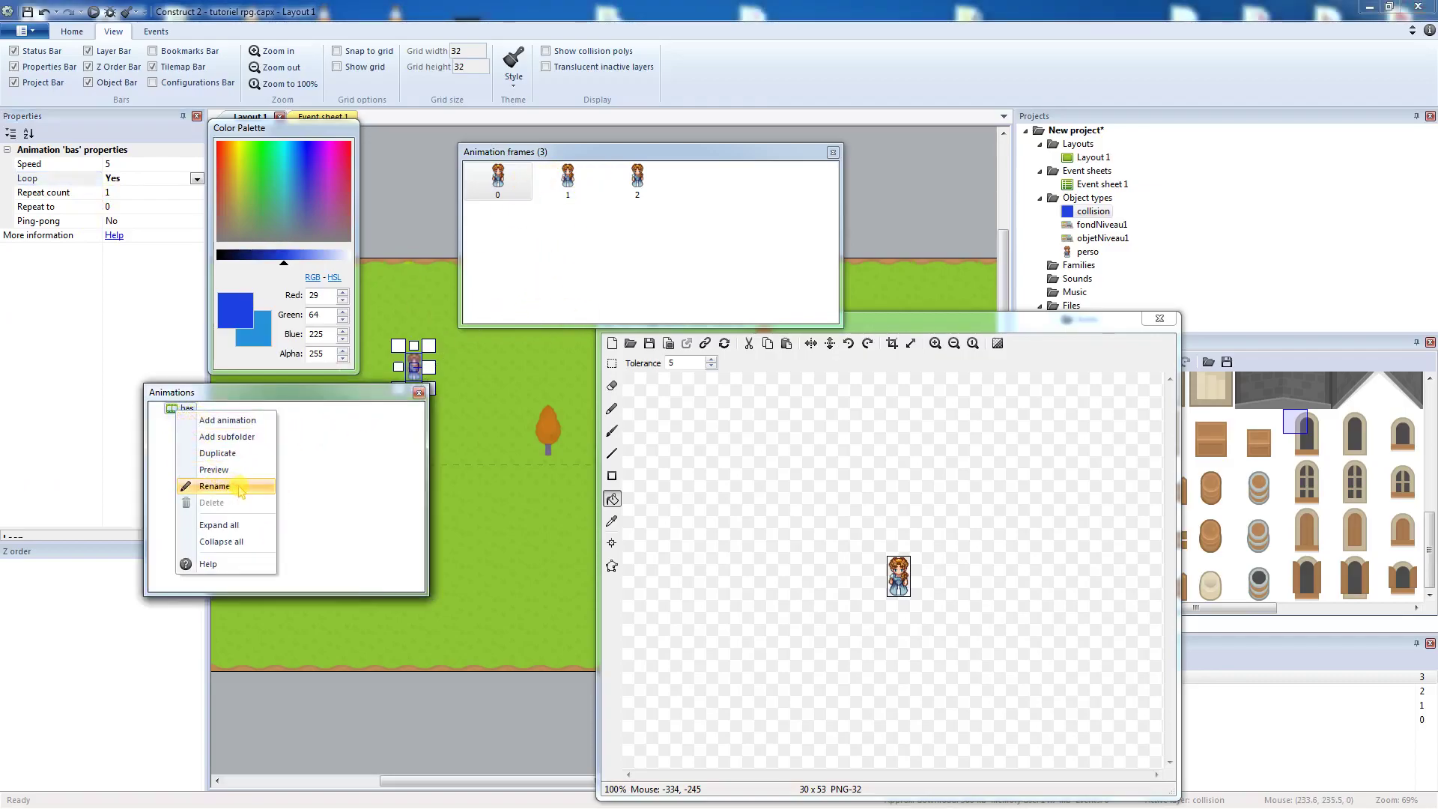
pyautogui.click(239, 470)
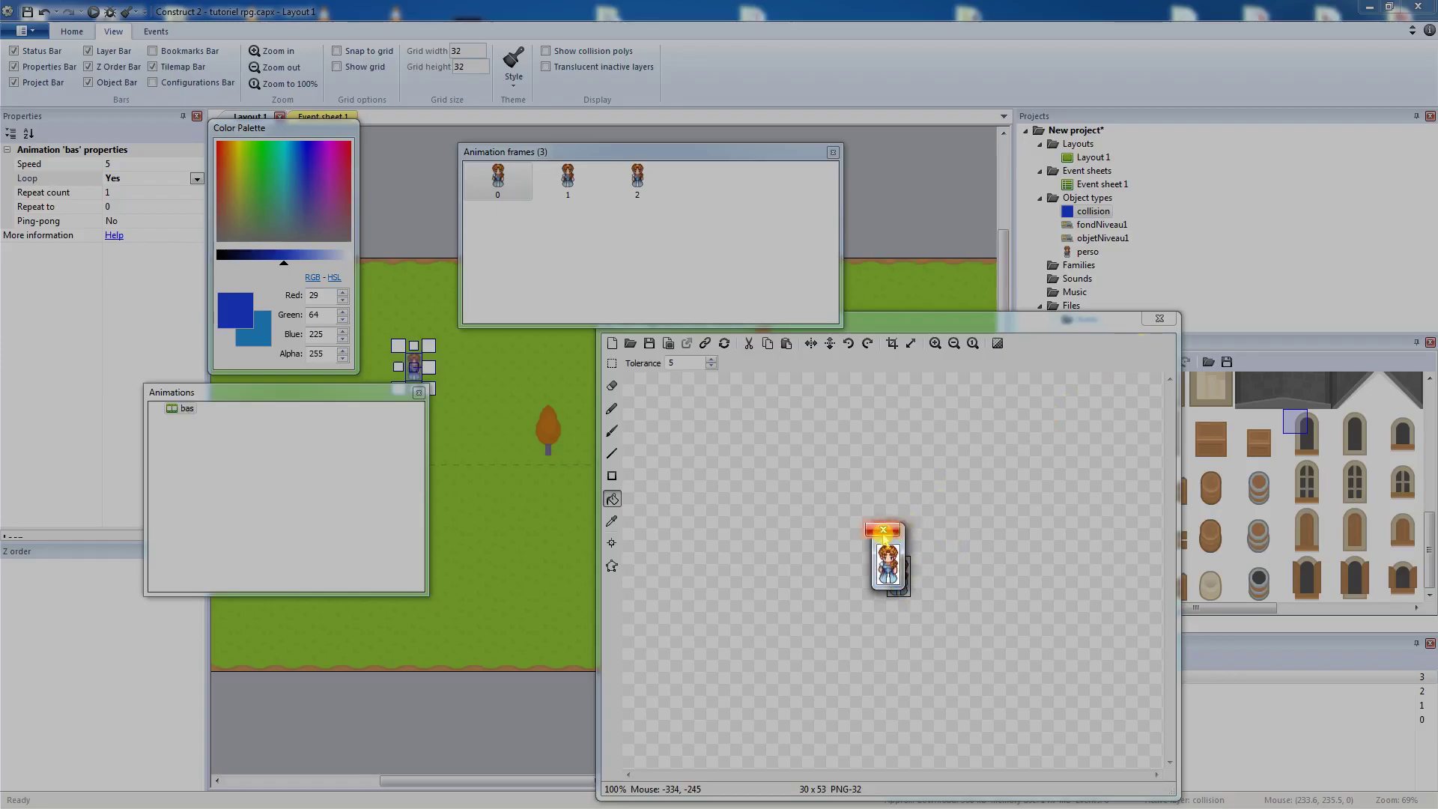
pyautogui.click(884, 531)
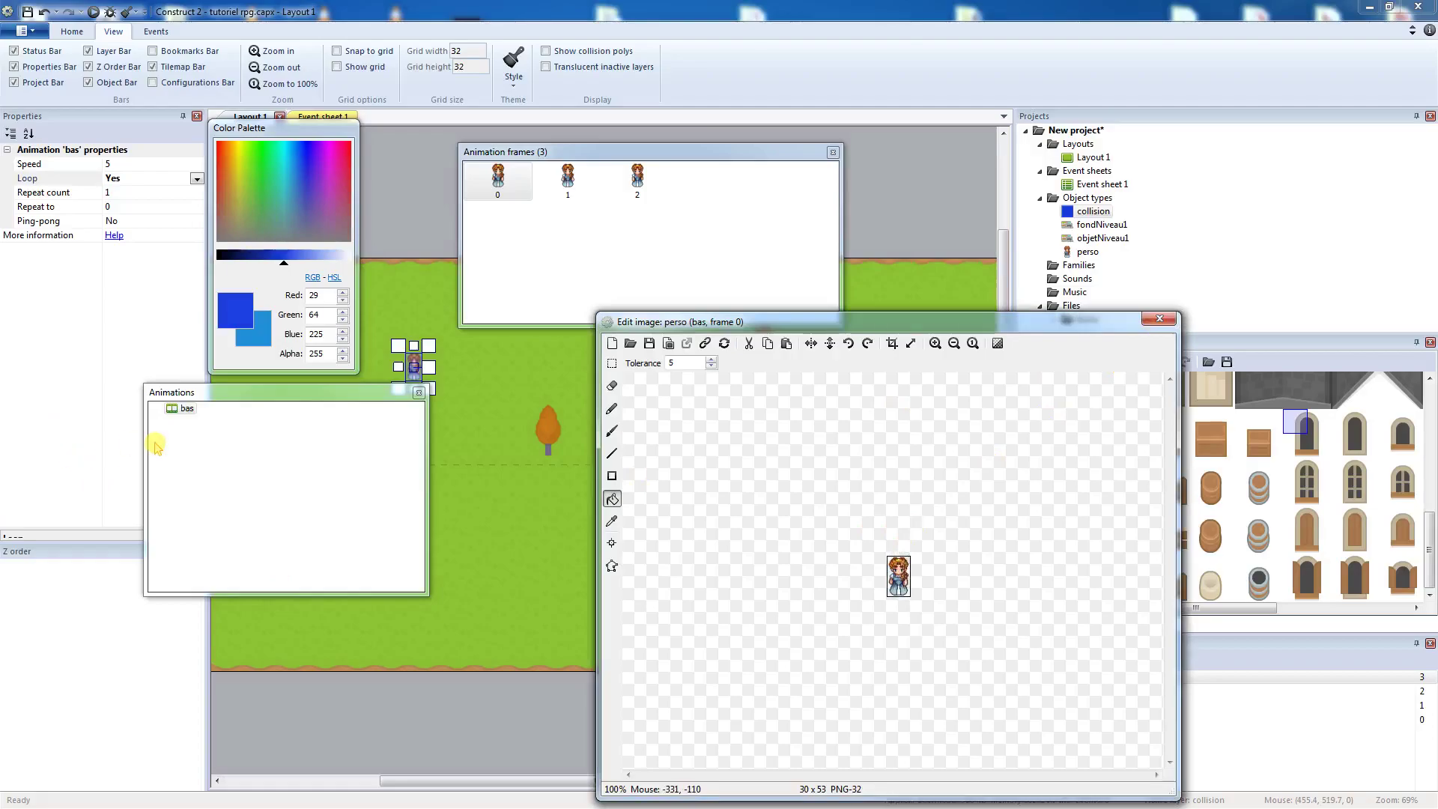
# Step: Add three animations to the perso sprite and name them haut, gauche and droite
pyautogui.rightClick(209, 456)
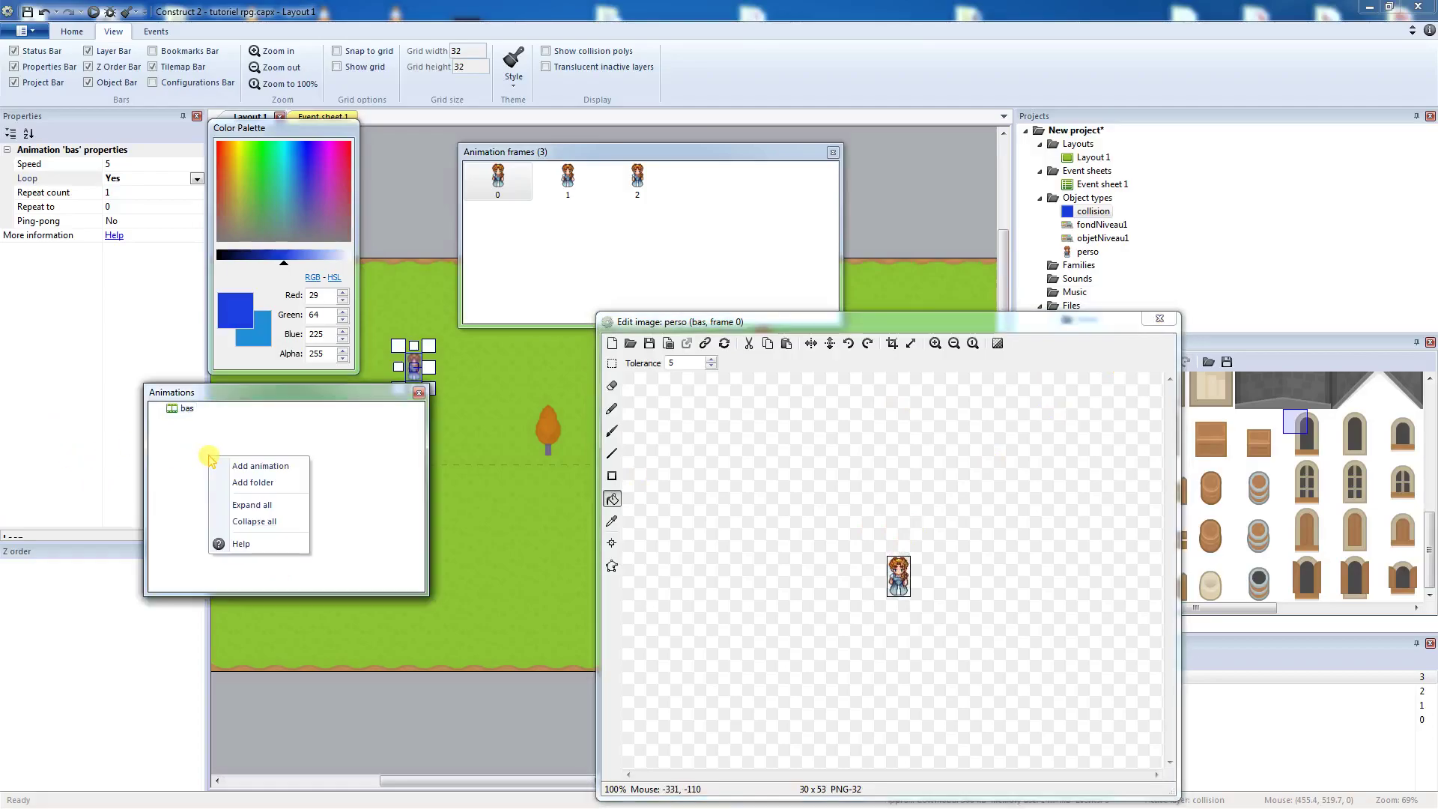
pyautogui.click(291, 467)
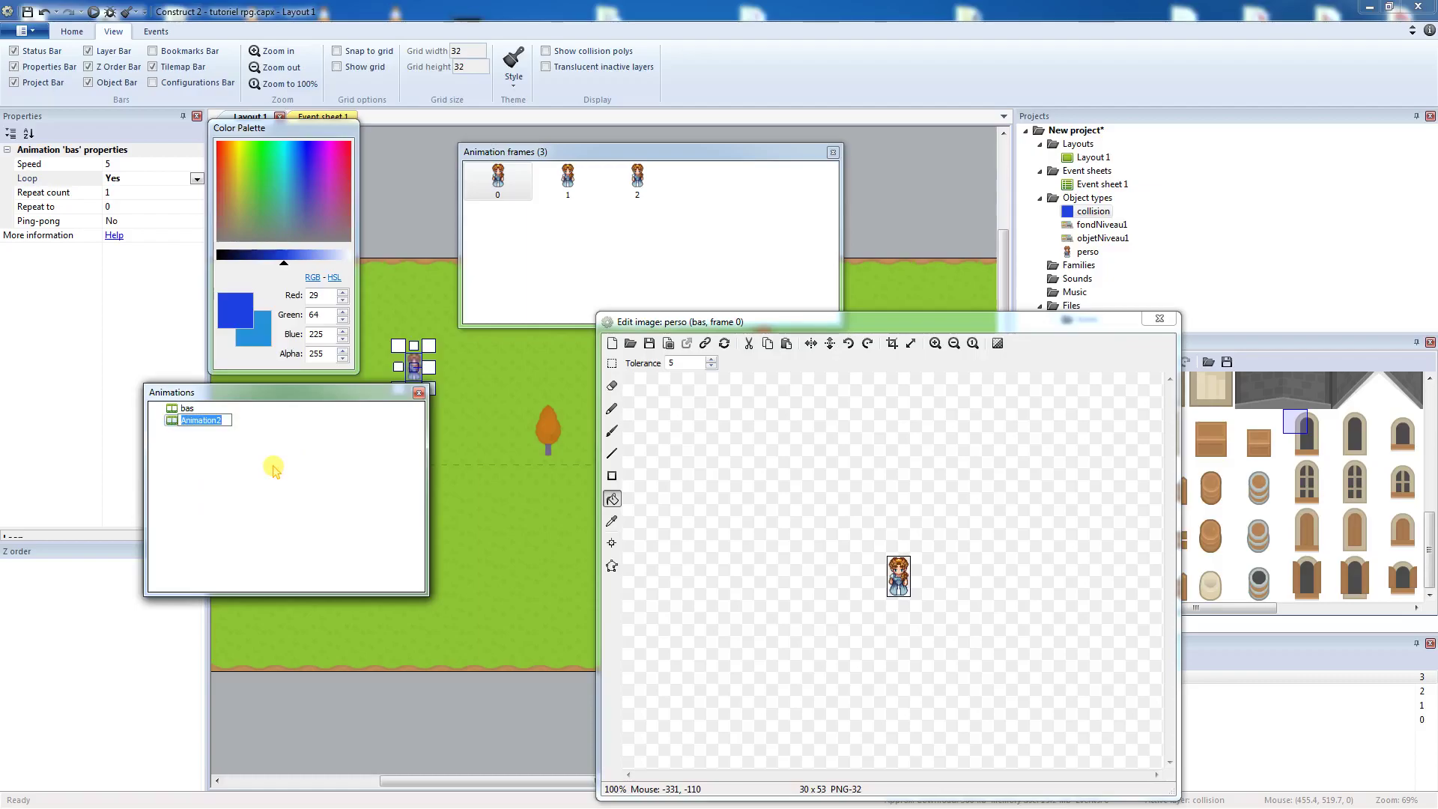
pyautogui.write('haut')
pyautogui.press('Return')
pyautogui.rightClick(279, 481)
pyautogui.click(318, 489)
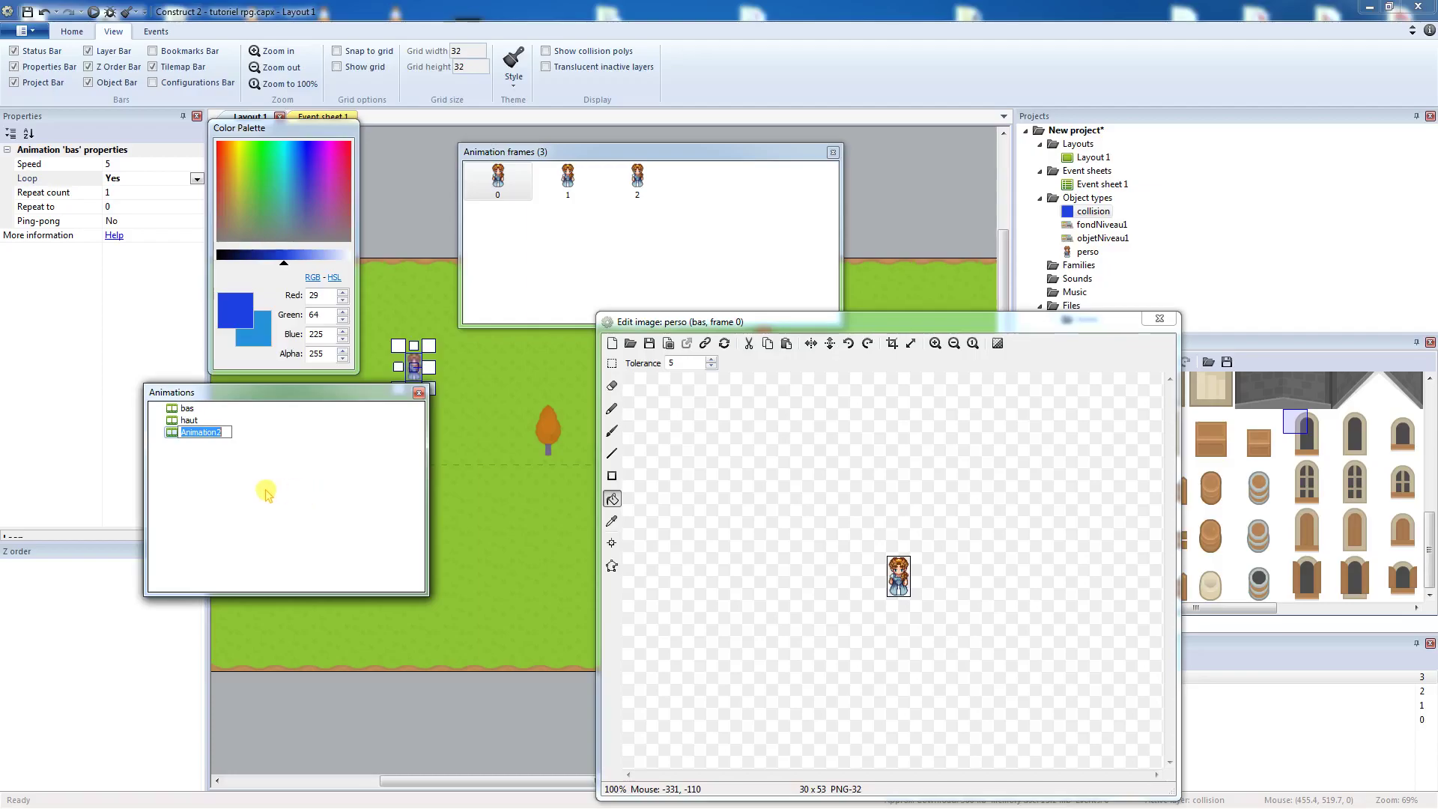
pyautogui.write('gauche')
pyautogui.press('Return')
pyautogui.rightClick(263, 493)
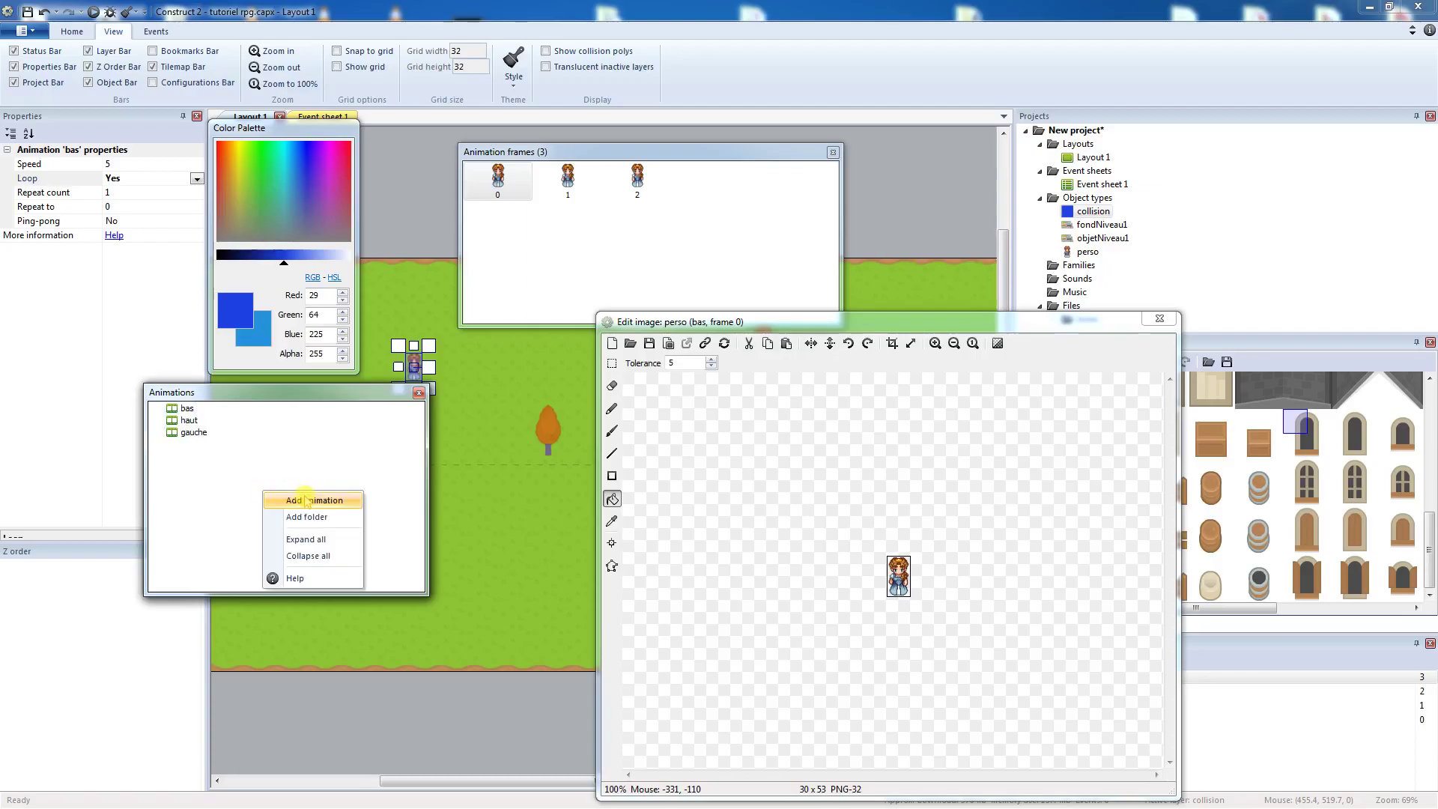
pyautogui.click(305, 500)
pyautogui.write('droite')
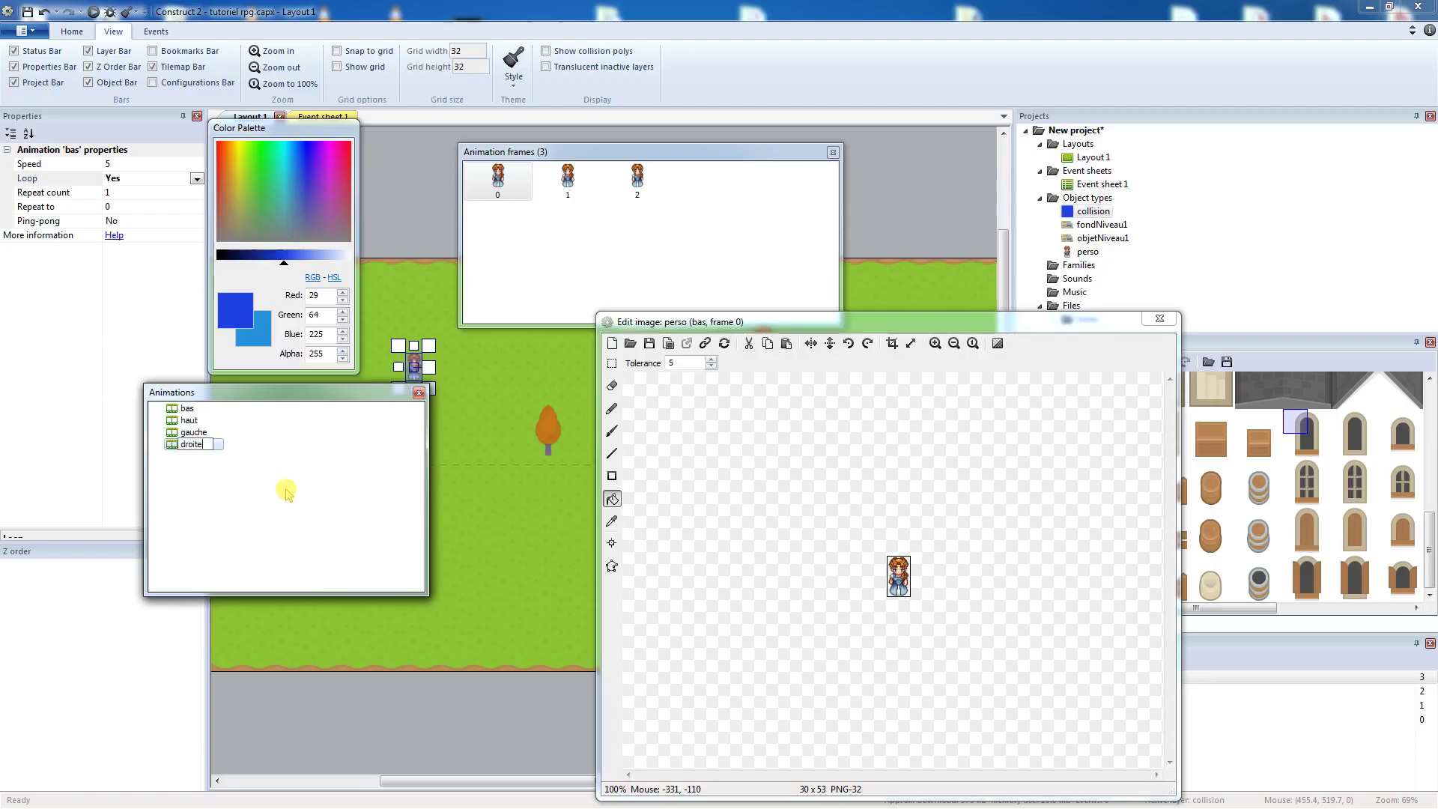
pyautogui.press('Return')
# Step: Import 1.png, 2.png and 3.png from ressource rpg/perso/haut as frames of the haut animation and delete its empty frame 0
pyautogui.click(187, 420)
pyautogui.rightClick(580, 278)
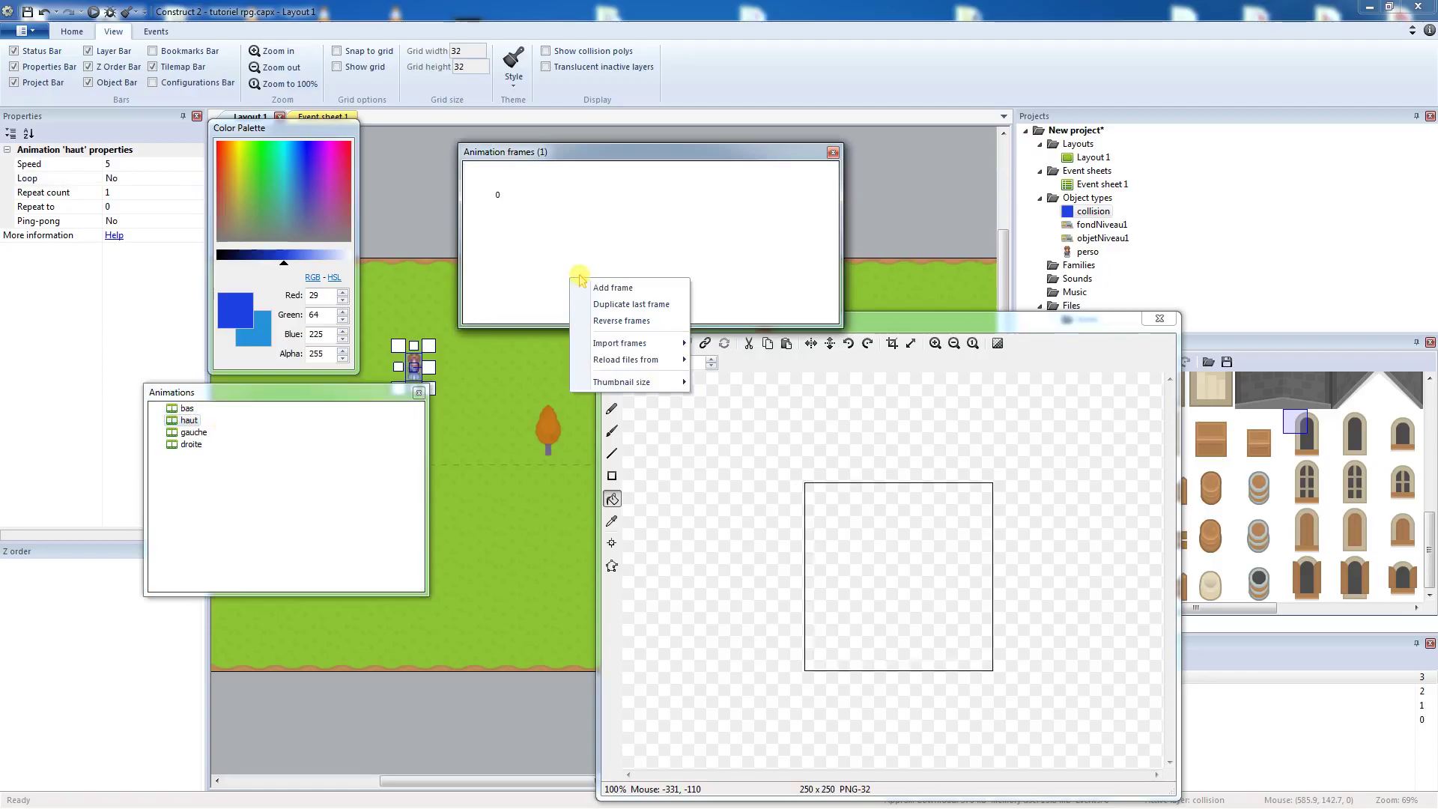
pyautogui.moveTo(630, 343)
pyautogui.click(727, 345)
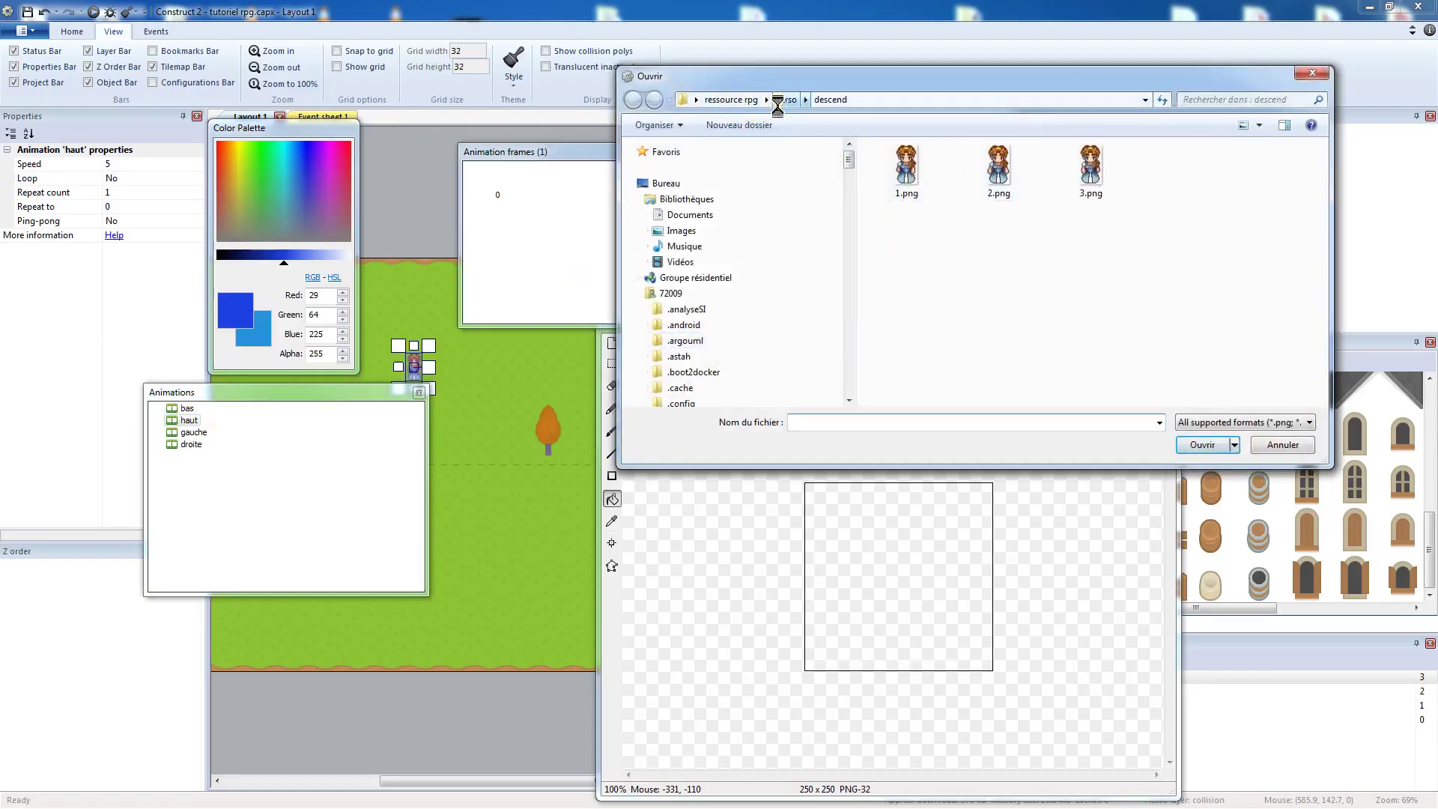
pyautogui.click(778, 103)
pyautogui.doubleClick(903, 218)
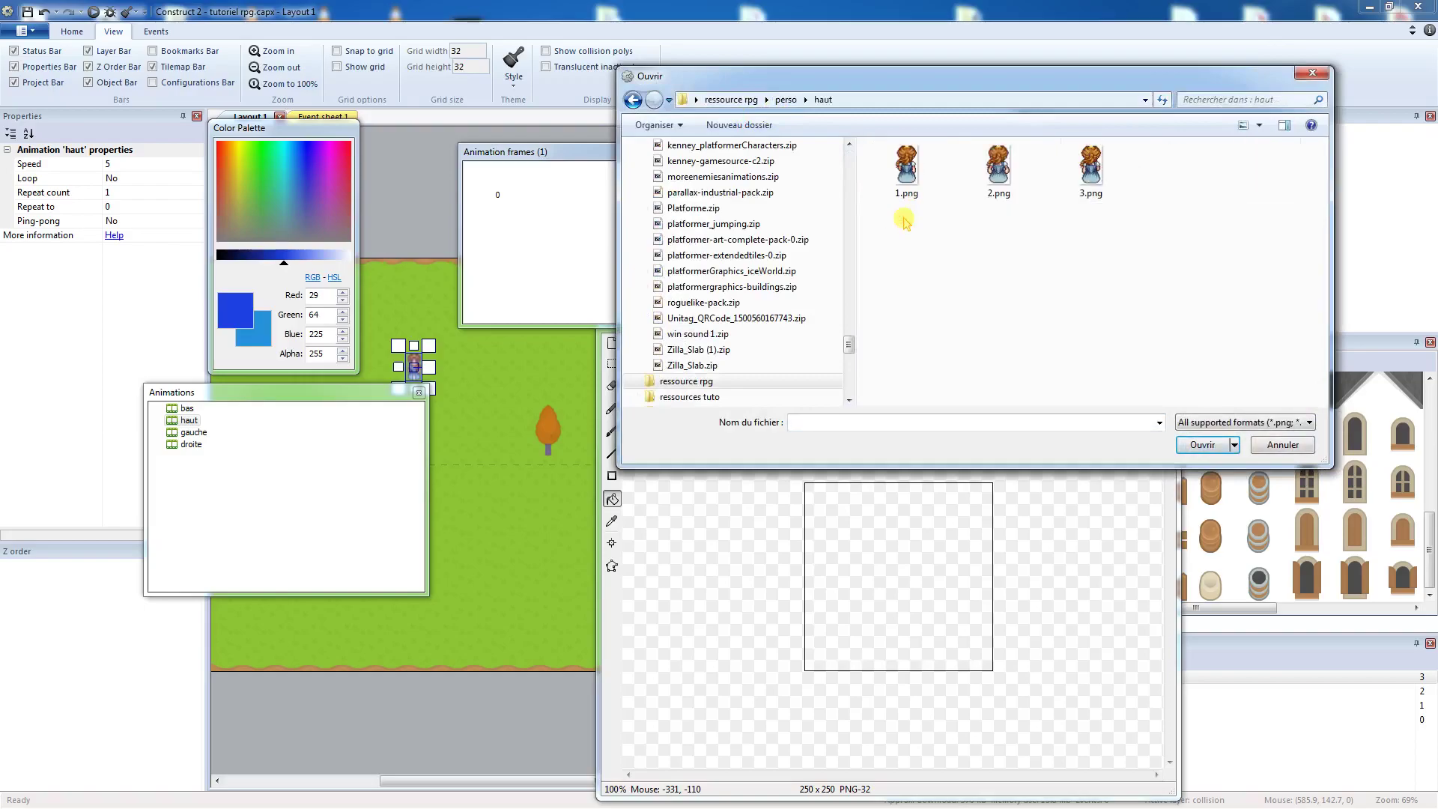
pyautogui.moveTo(895, 223); pyautogui.dragTo(1134, 178)
pyautogui.click(1207, 445)
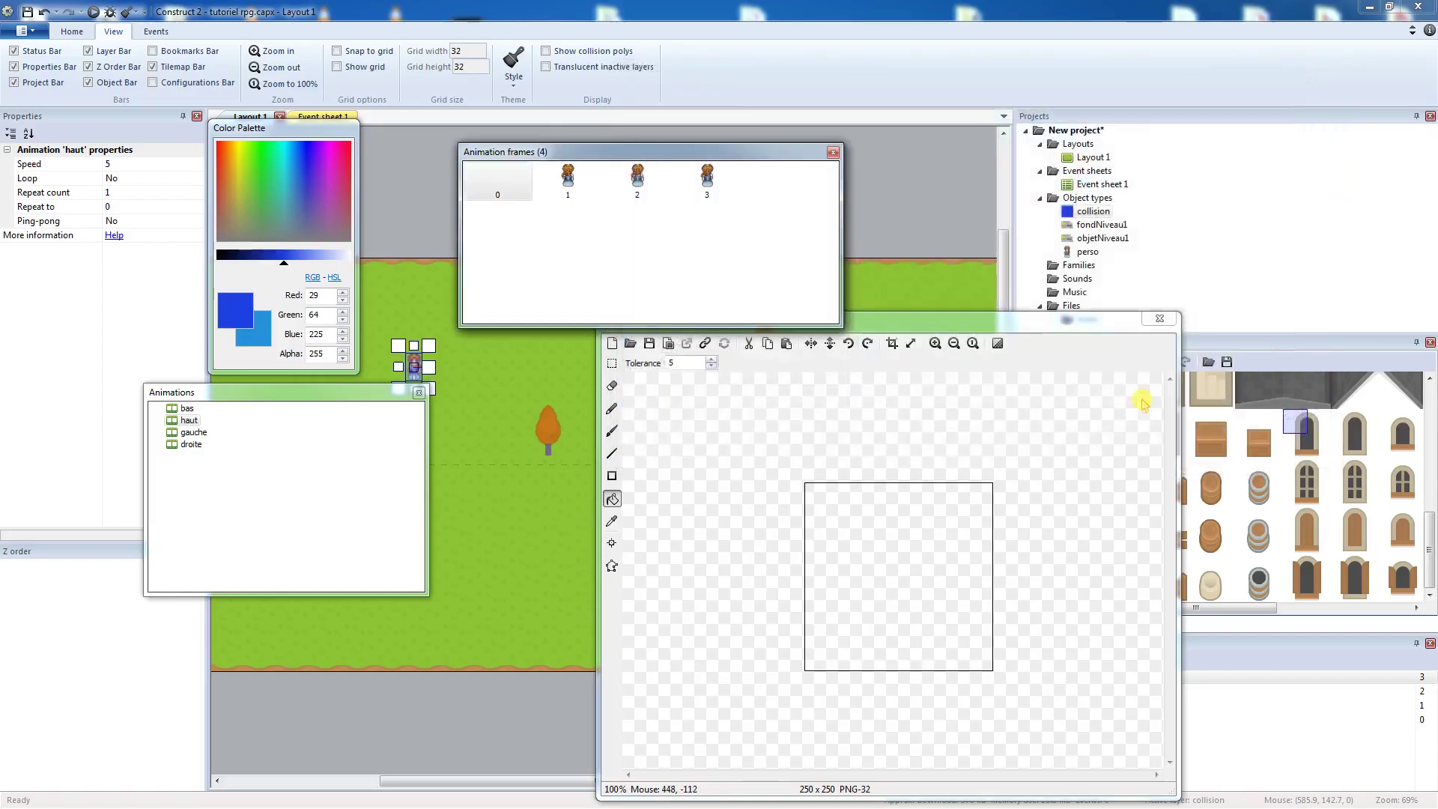
pyautogui.rightClick(509, 184)
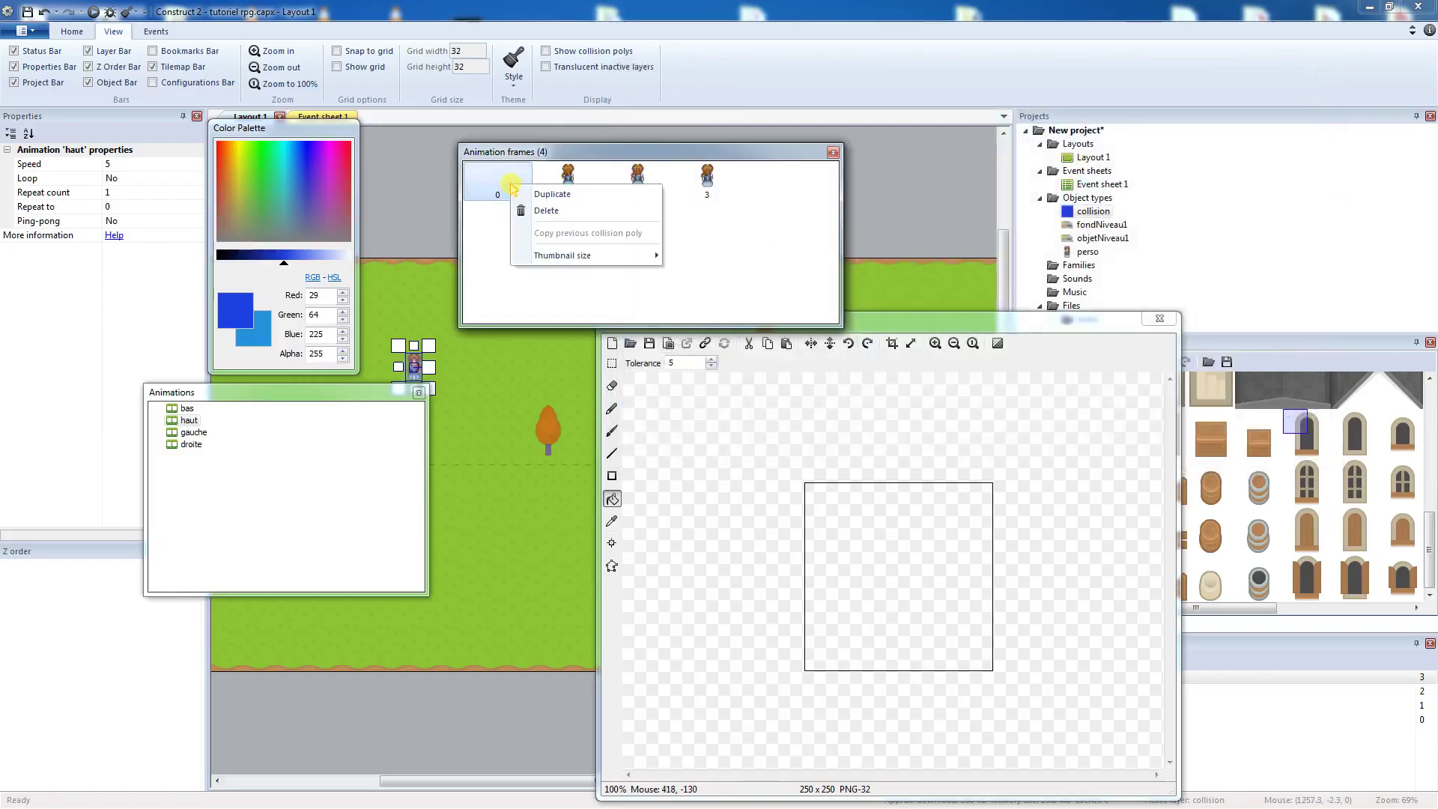
pyautogui.click(558, 212)
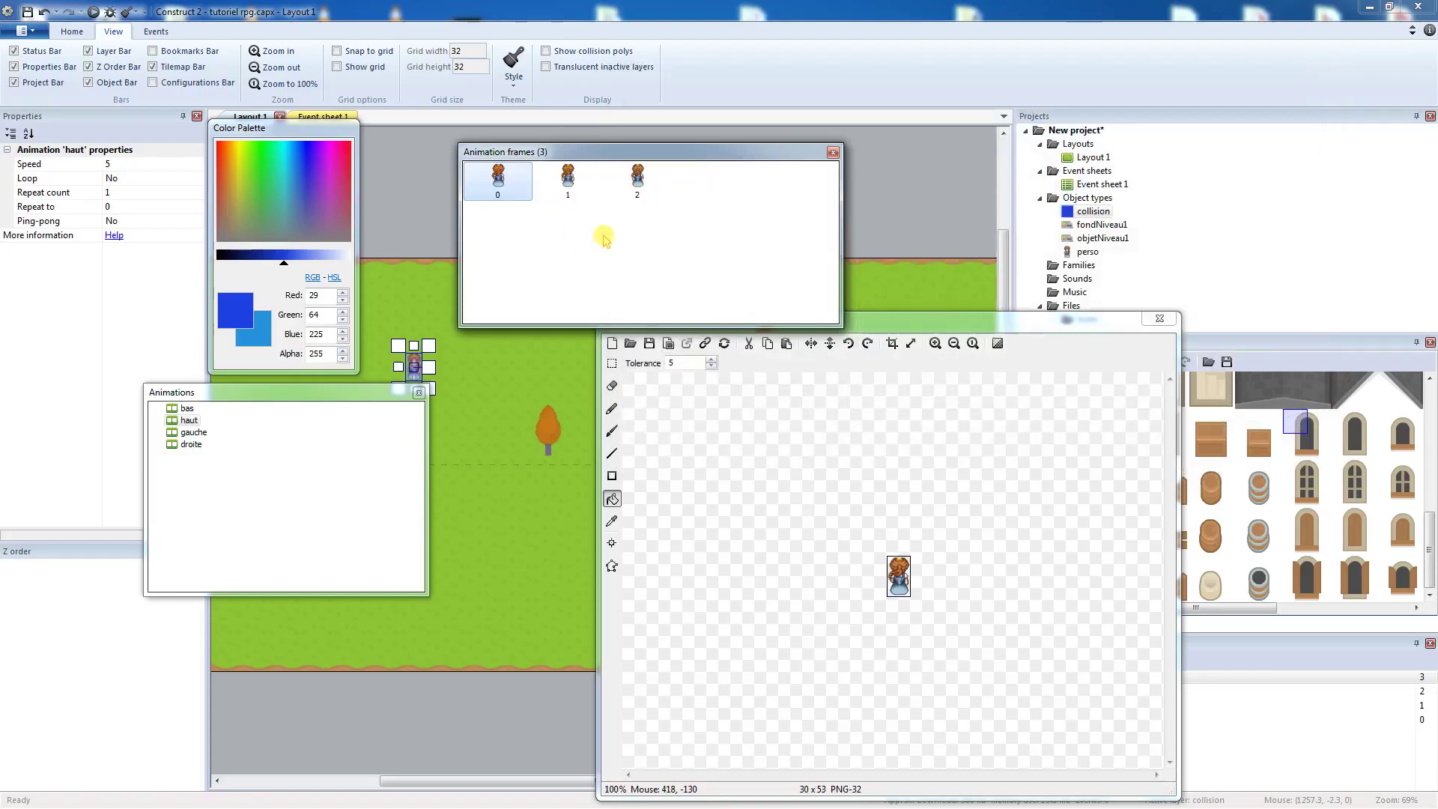
# Step: Set the haut animation's Loop property to Yes
pyautogui.click(129, 180)
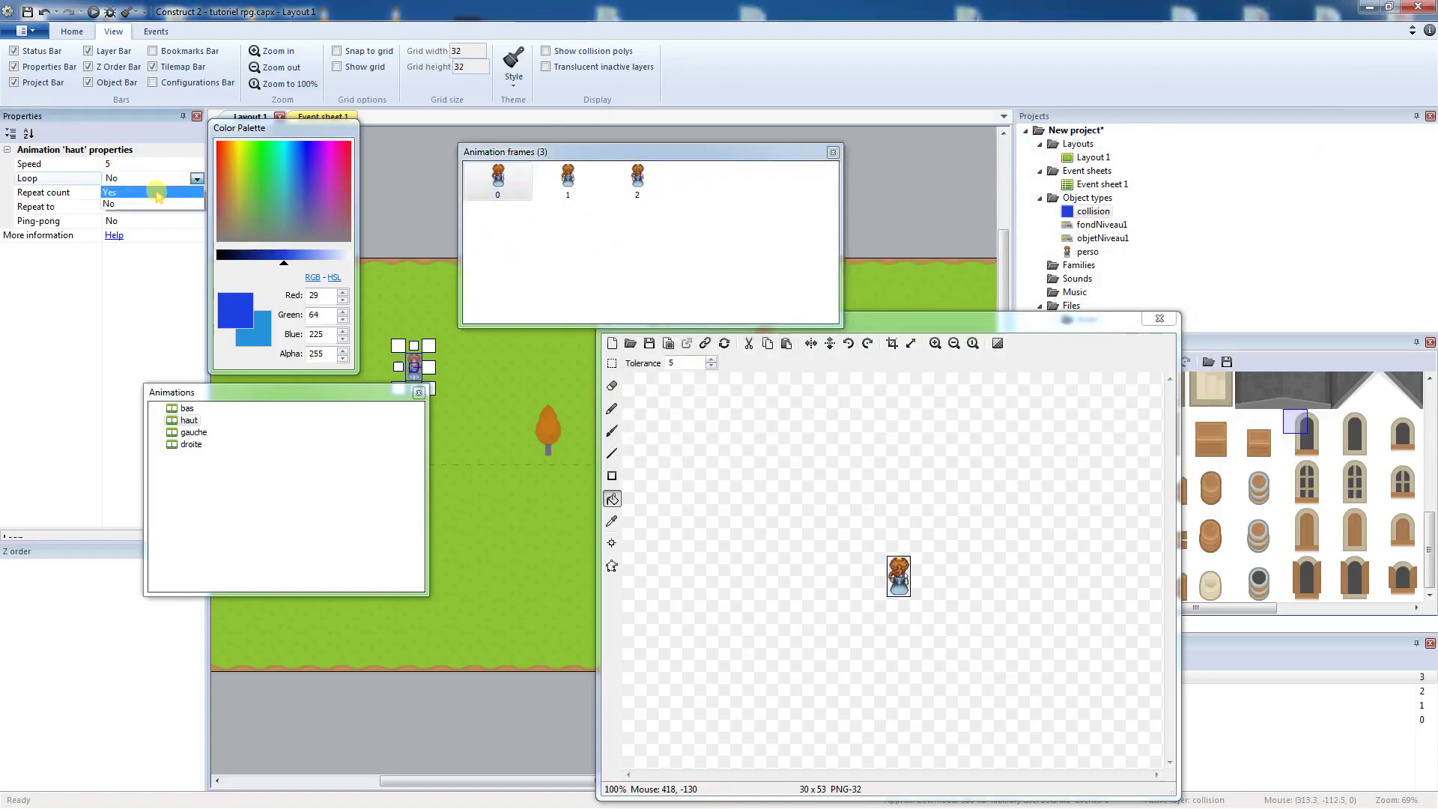
pyautogui.click(124, 204)
# Step: Import 1.png, 2.png and 3.png from ressource rpg/perso/gauche as frames of the gauche animation and delete its empty frame 0
pyautogui.click(194, 432)
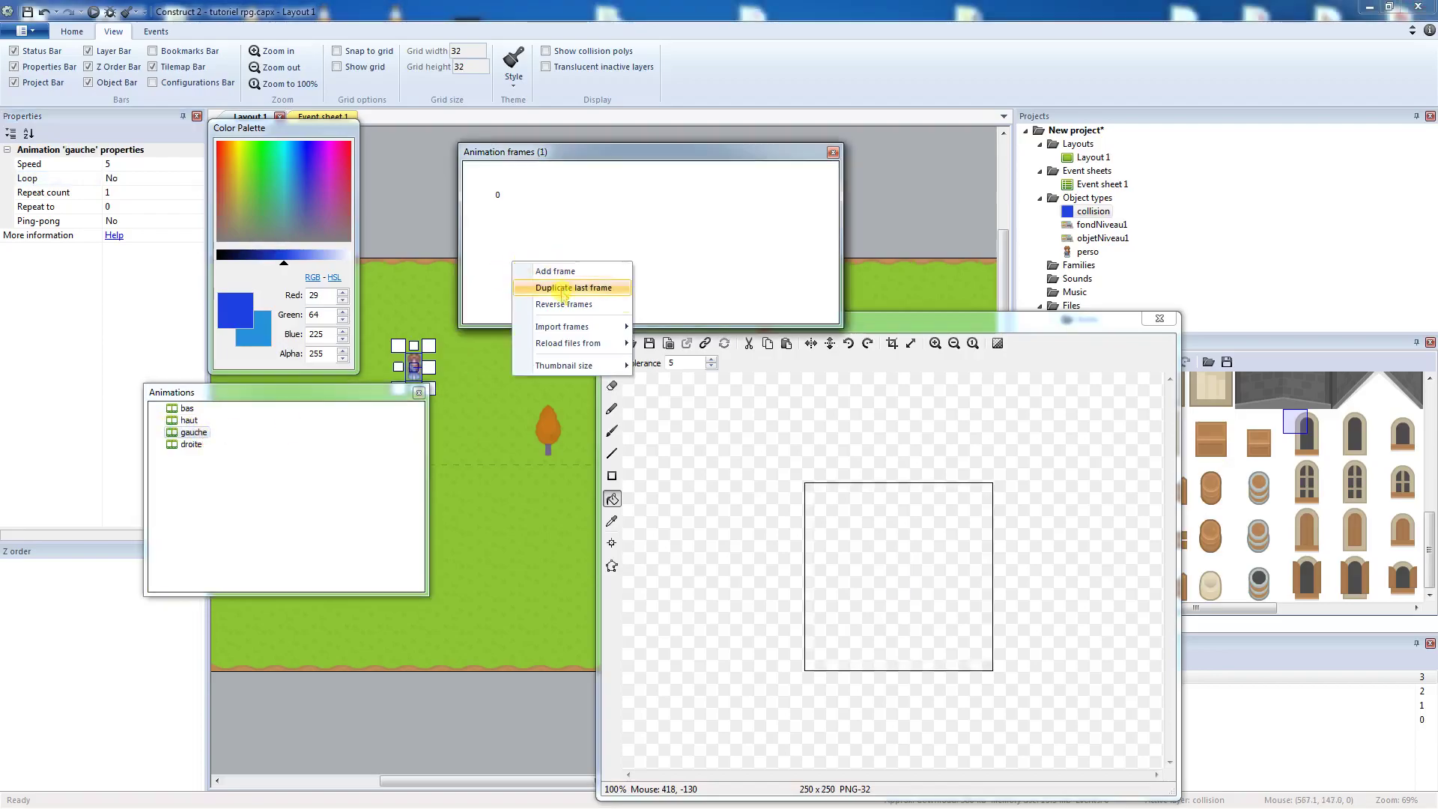
pyautogui.moveTo(571, 327)
pyautogui.click(700, 328)
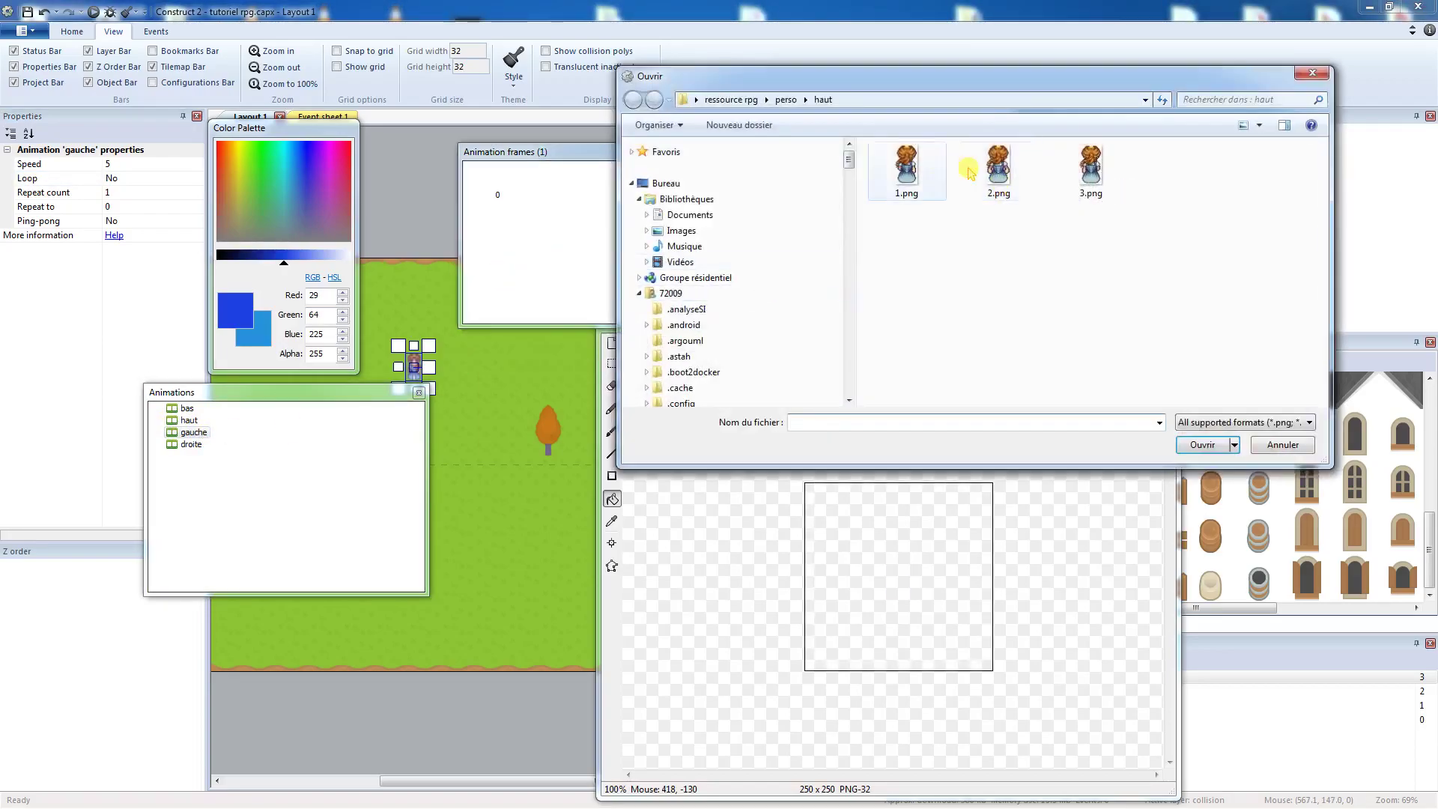
pyautogui.click(785, 99)
pyautogui.doubleClick(901, 200)
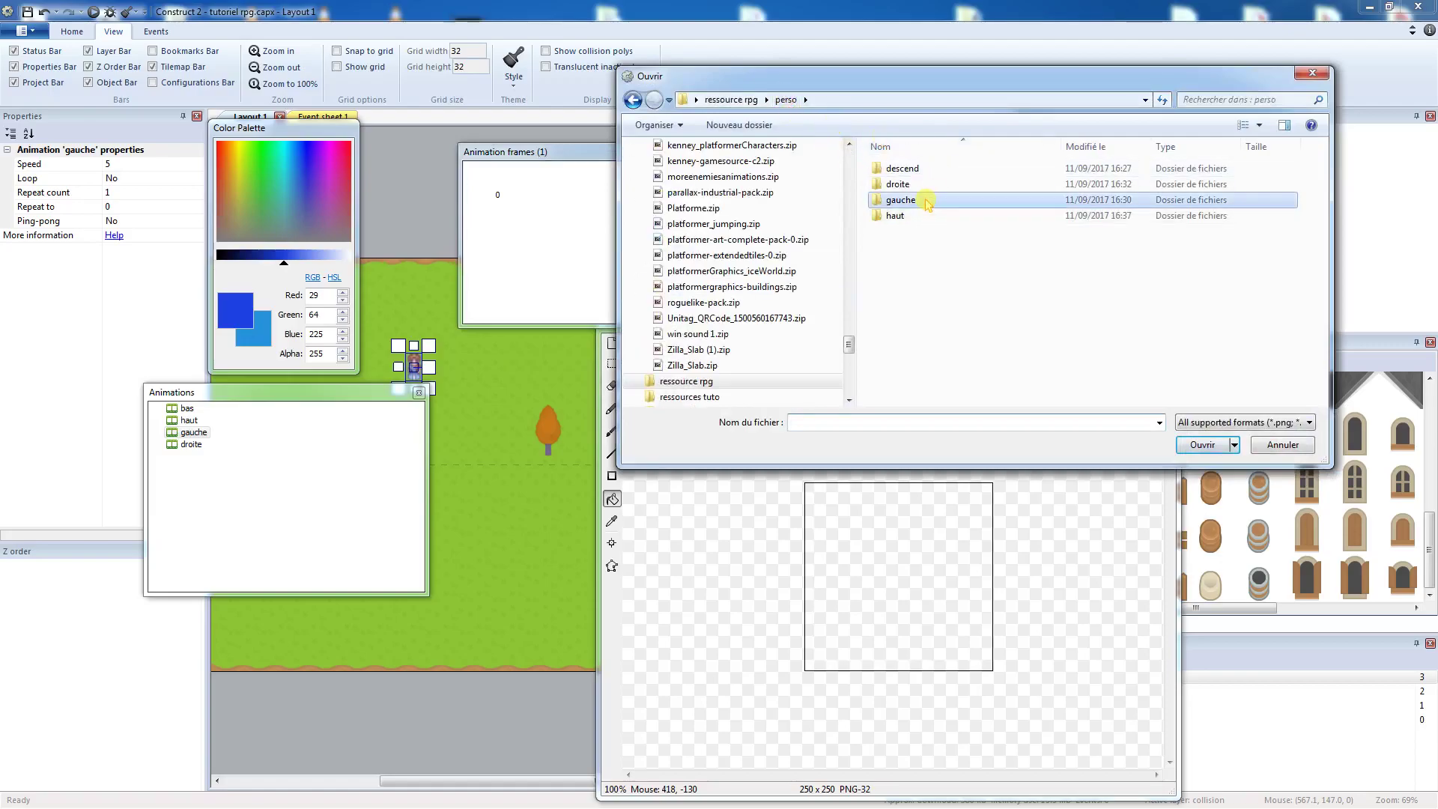
pyautogui.moveTo(873, 231); pyautogui.dragTo(1126, 167)
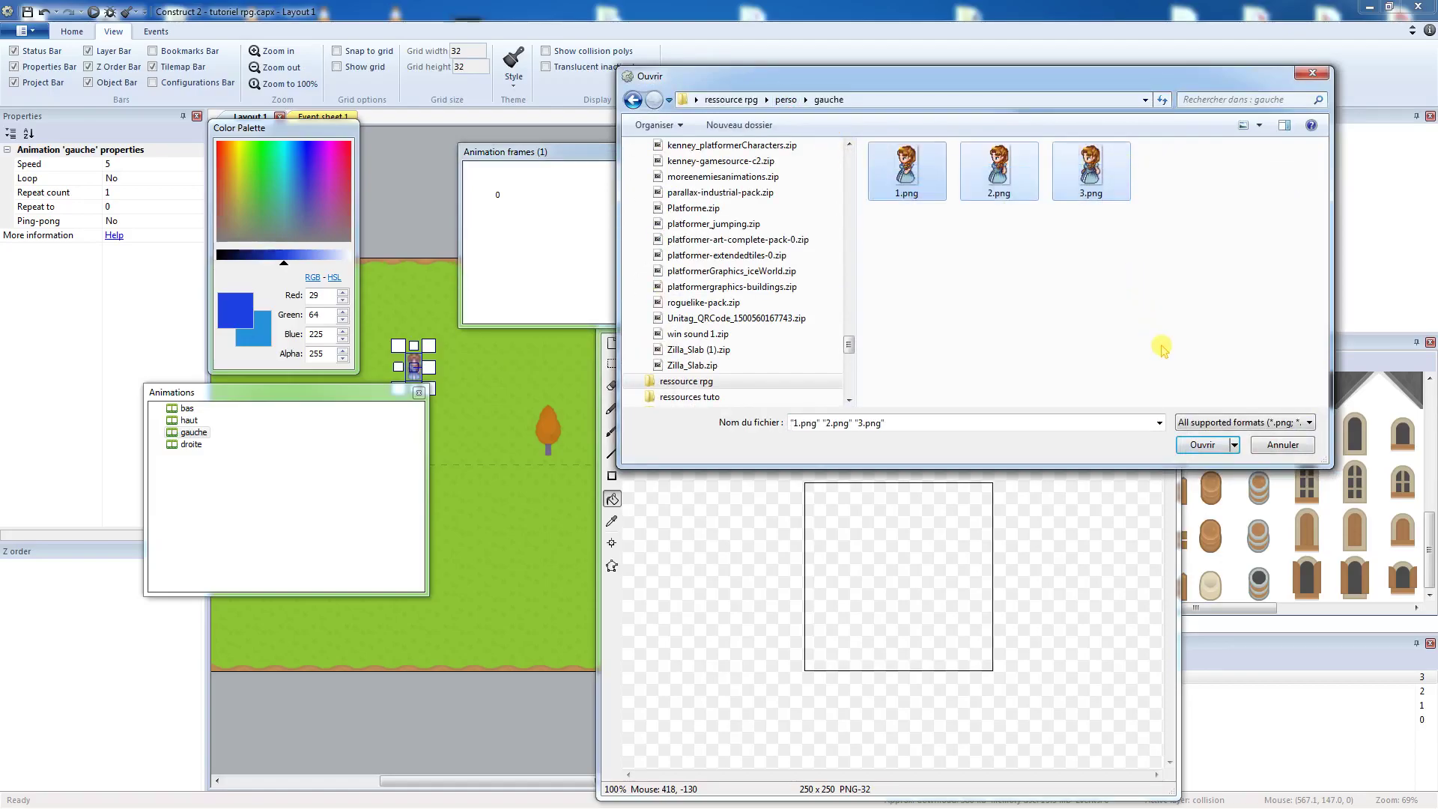
pyautogui.click(1203, 445)
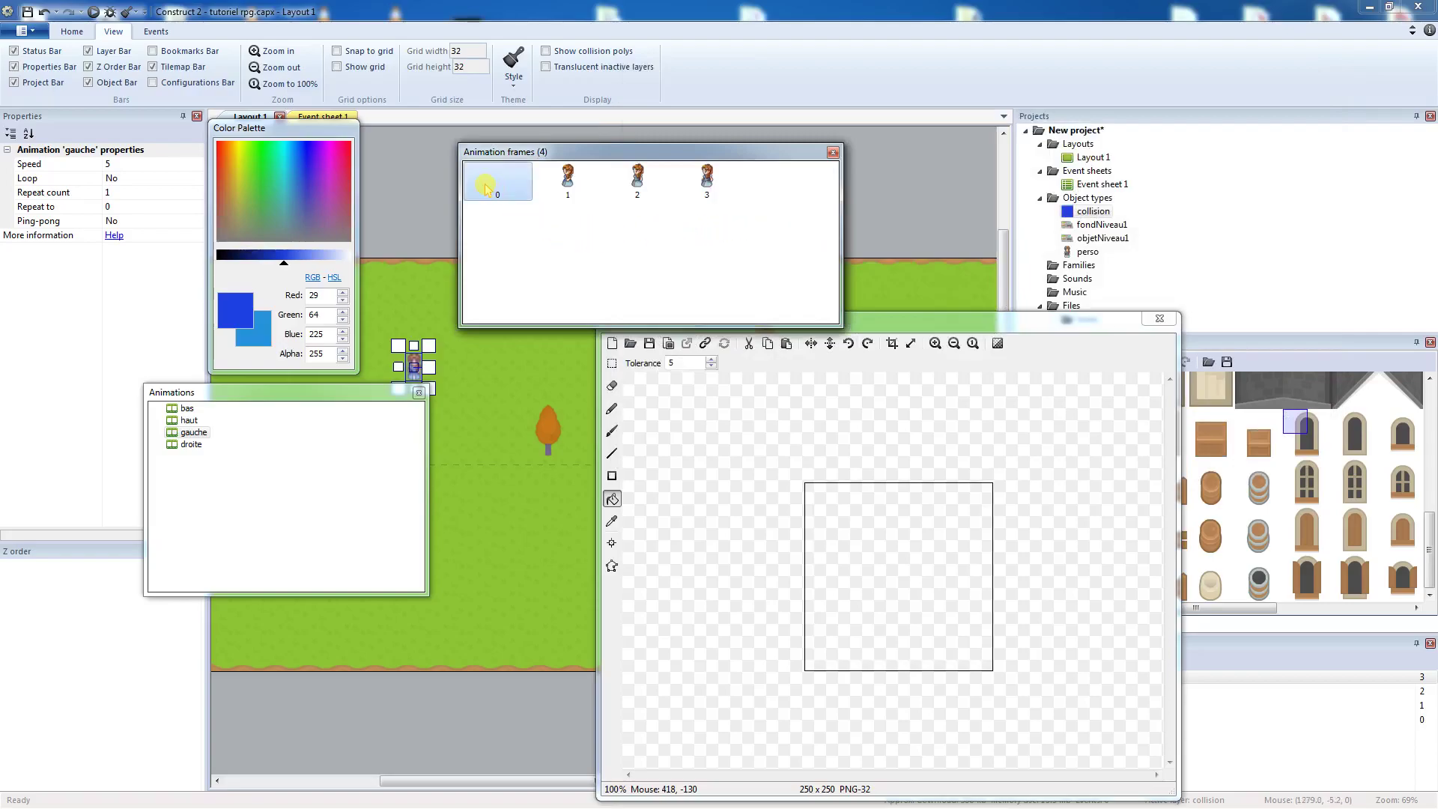
pyautogui.rightClick(486, 187)
pyautogui.click(522, 211)
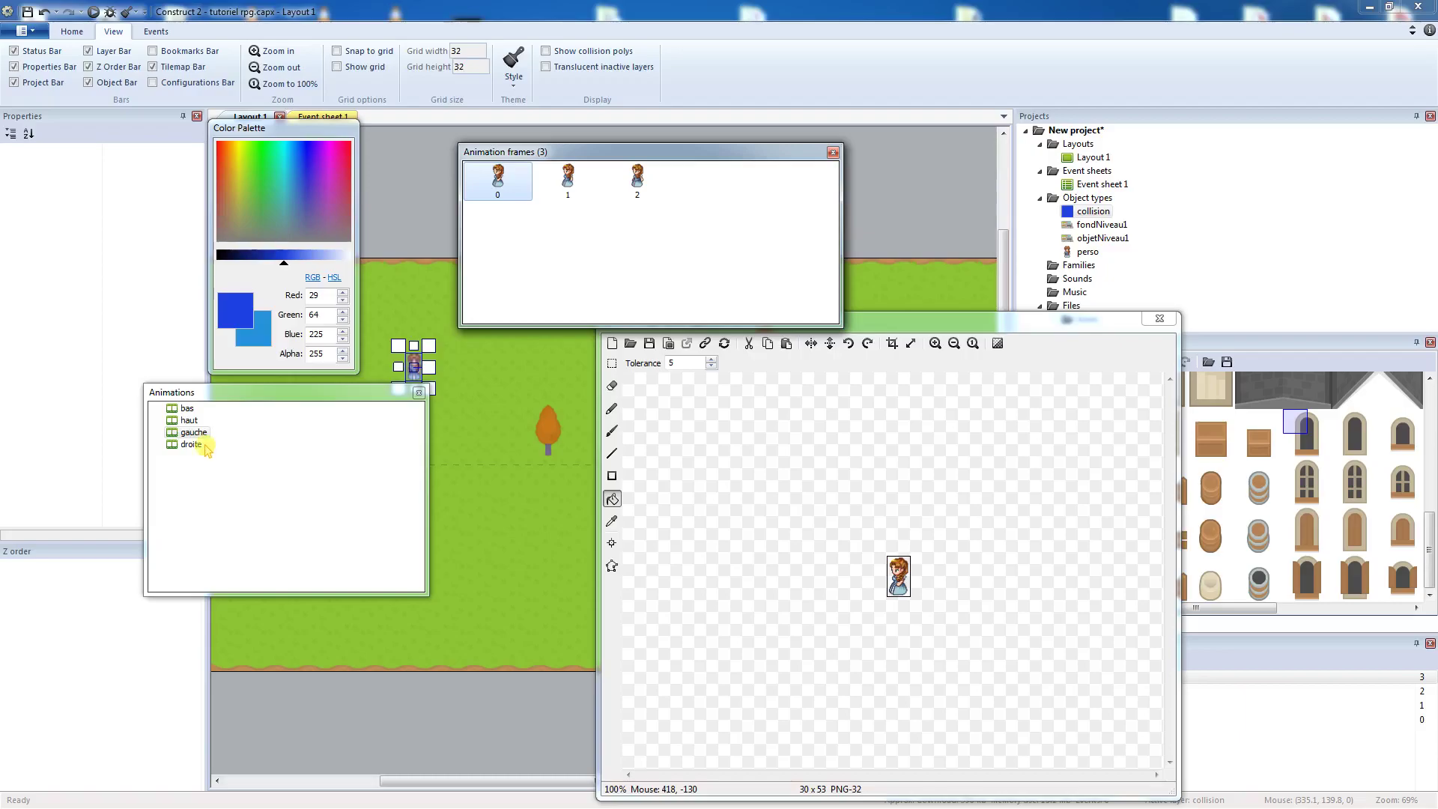
# Step: Set the gauche animation's Loop property to Yes
pyautogui.click(641, 266)
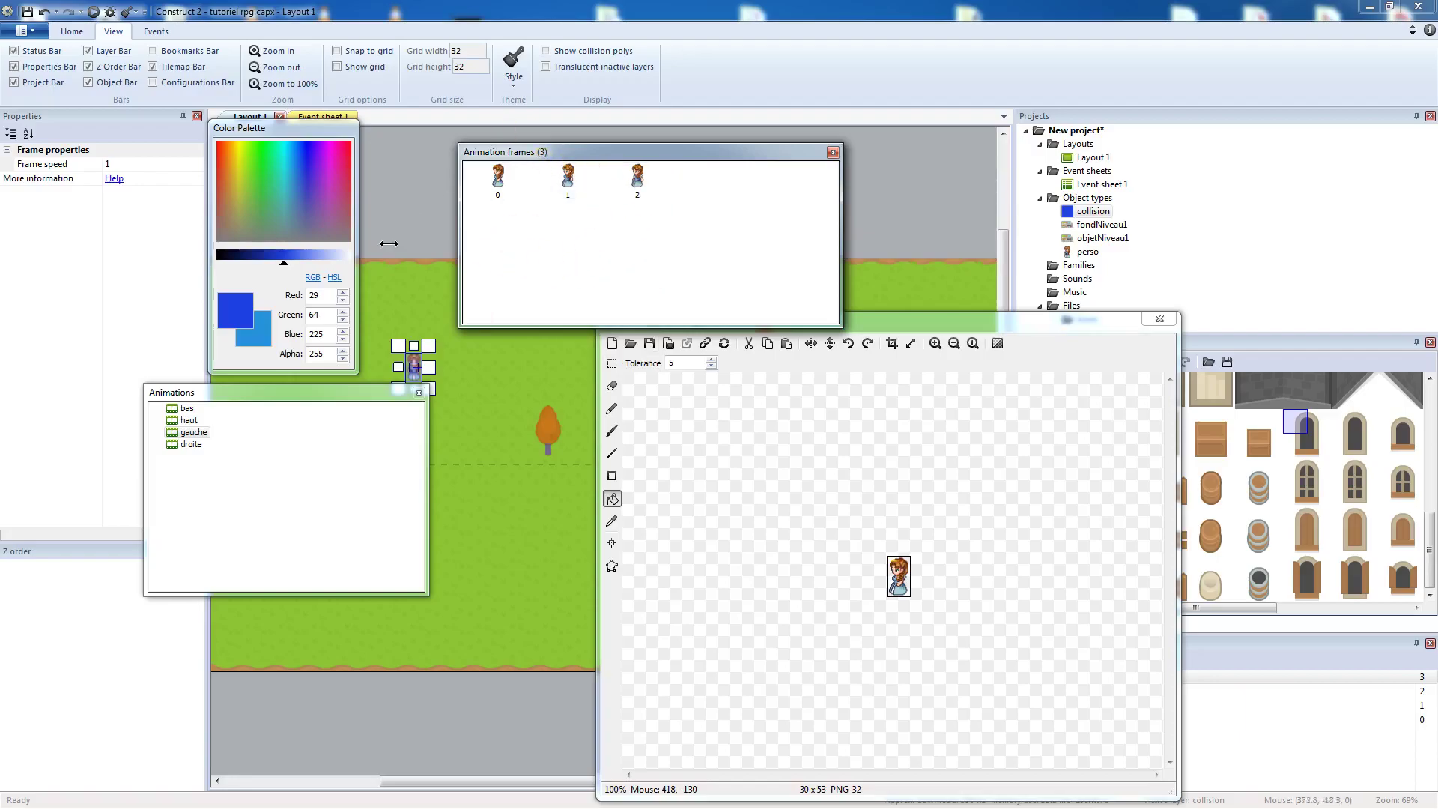
pyautogui.click(193, 434)
pyautogui.click(132, 179)
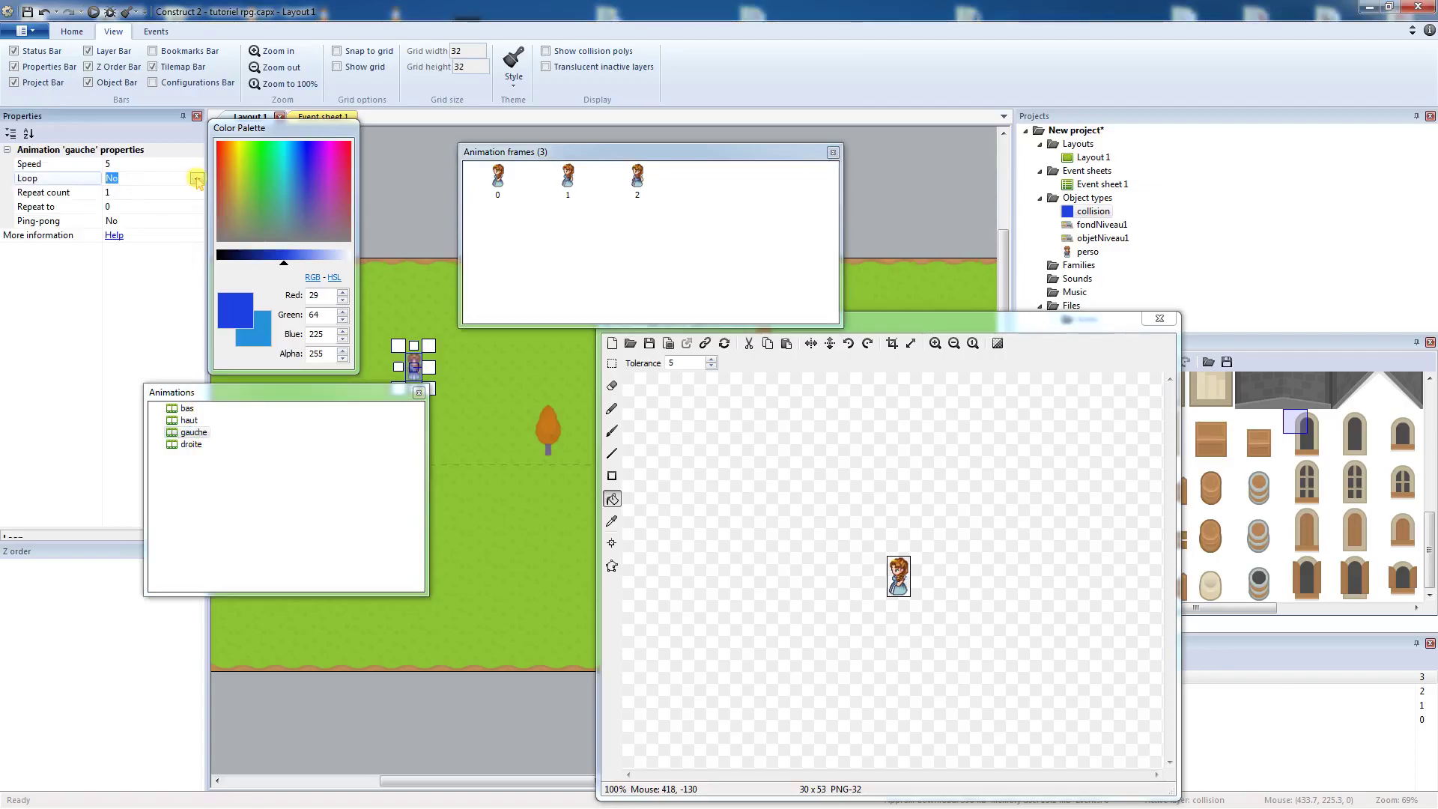
pyautogui.click(197, 179)
pyautogui.click(164, 192)
# Step: Import 1.png, 2.png and 3.png from ressource rpg/perso/droite as frames of the droite animation and delete its empty frame 0
pyautogui.click(191, 446)
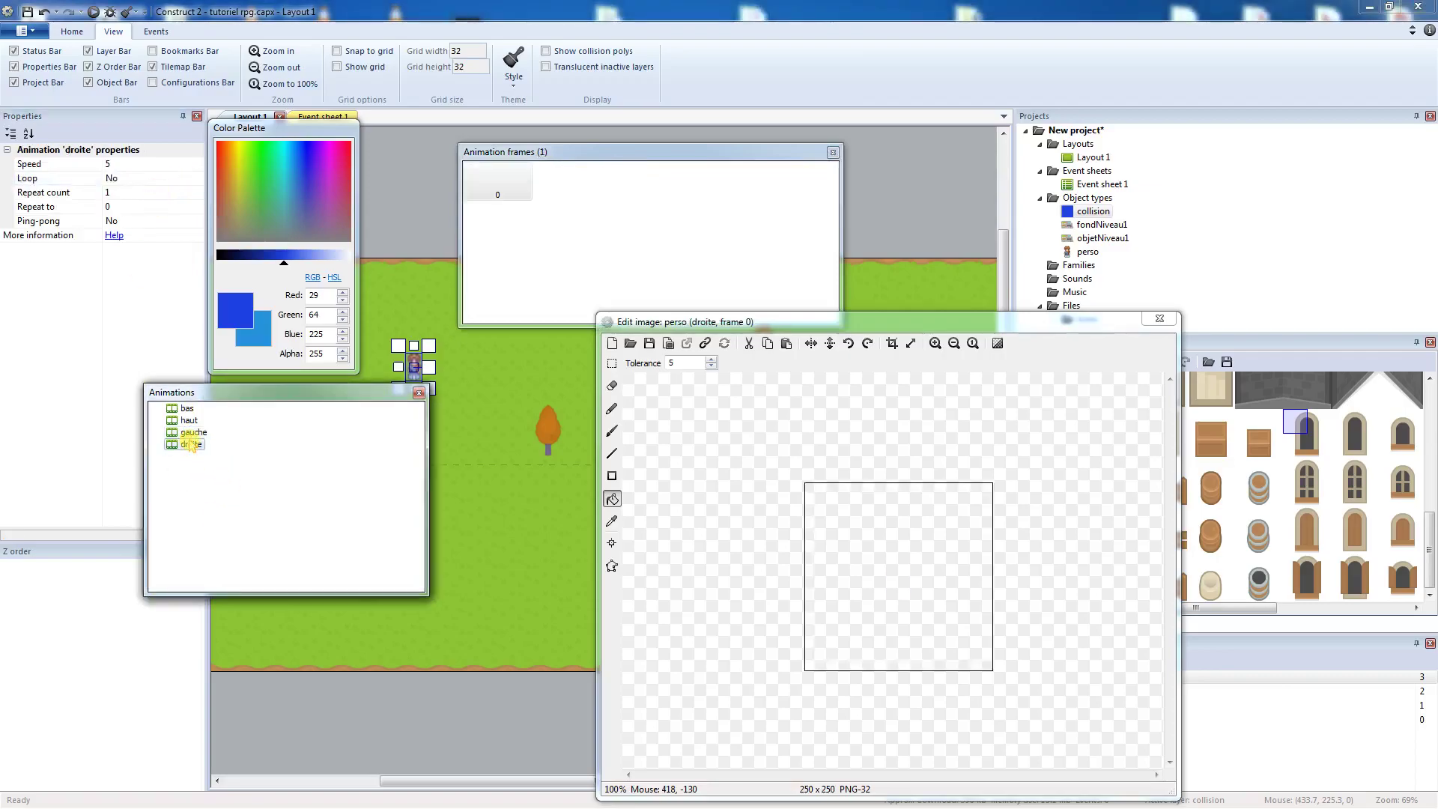
pyautogui.rightClick(614, 250)
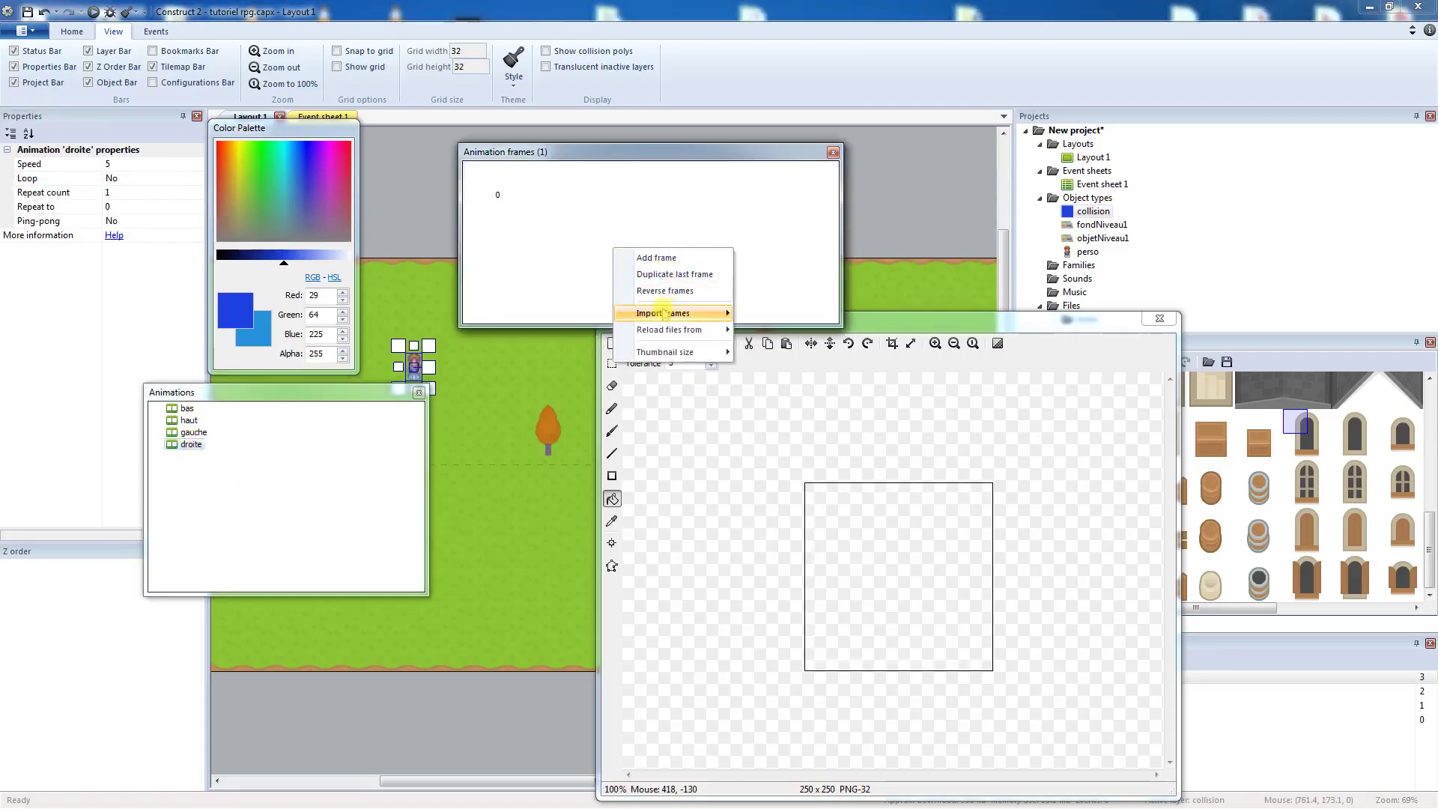
pyautogui.moveTo(720, 316)
pyautogui.click(779, 314)
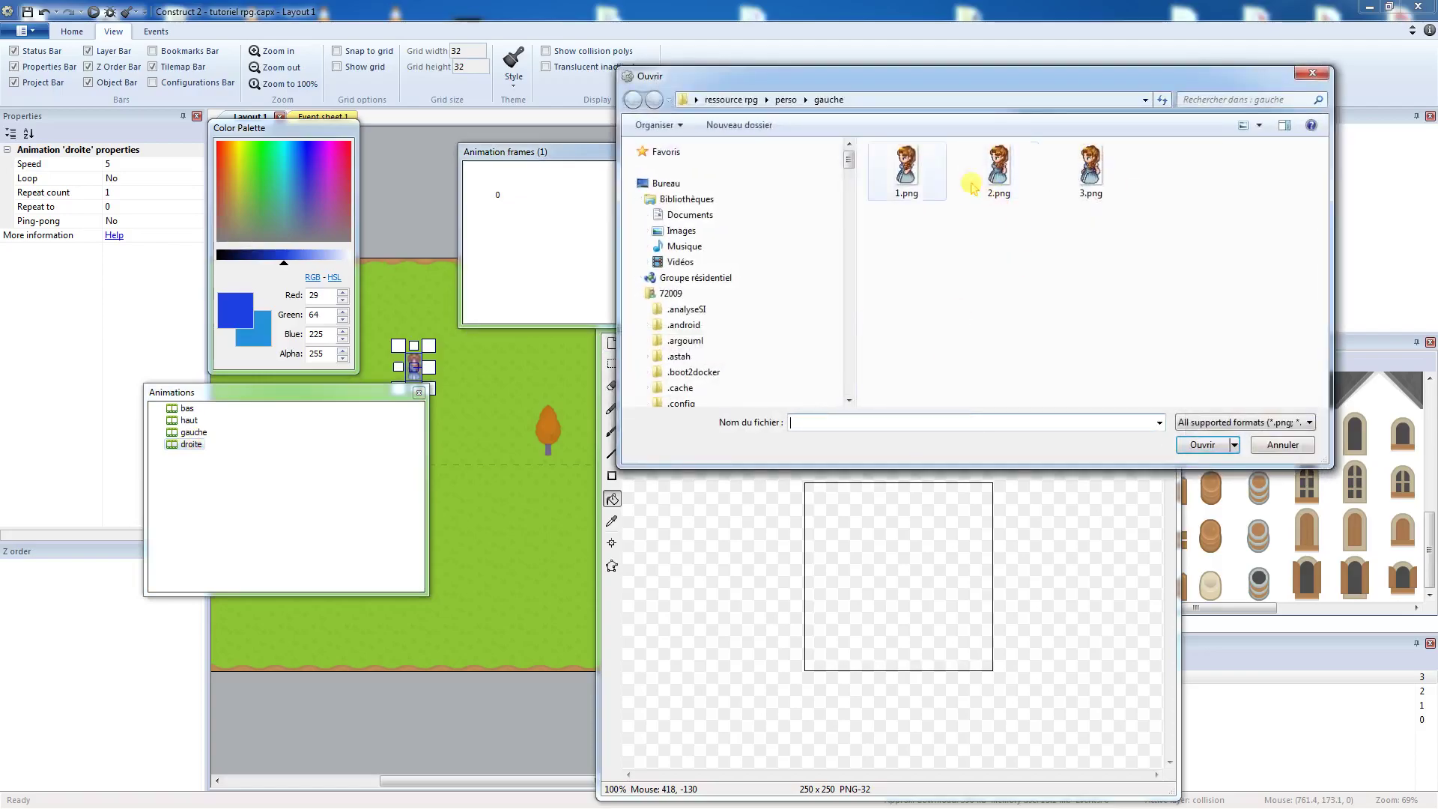
pyautogui.click(779, 99)
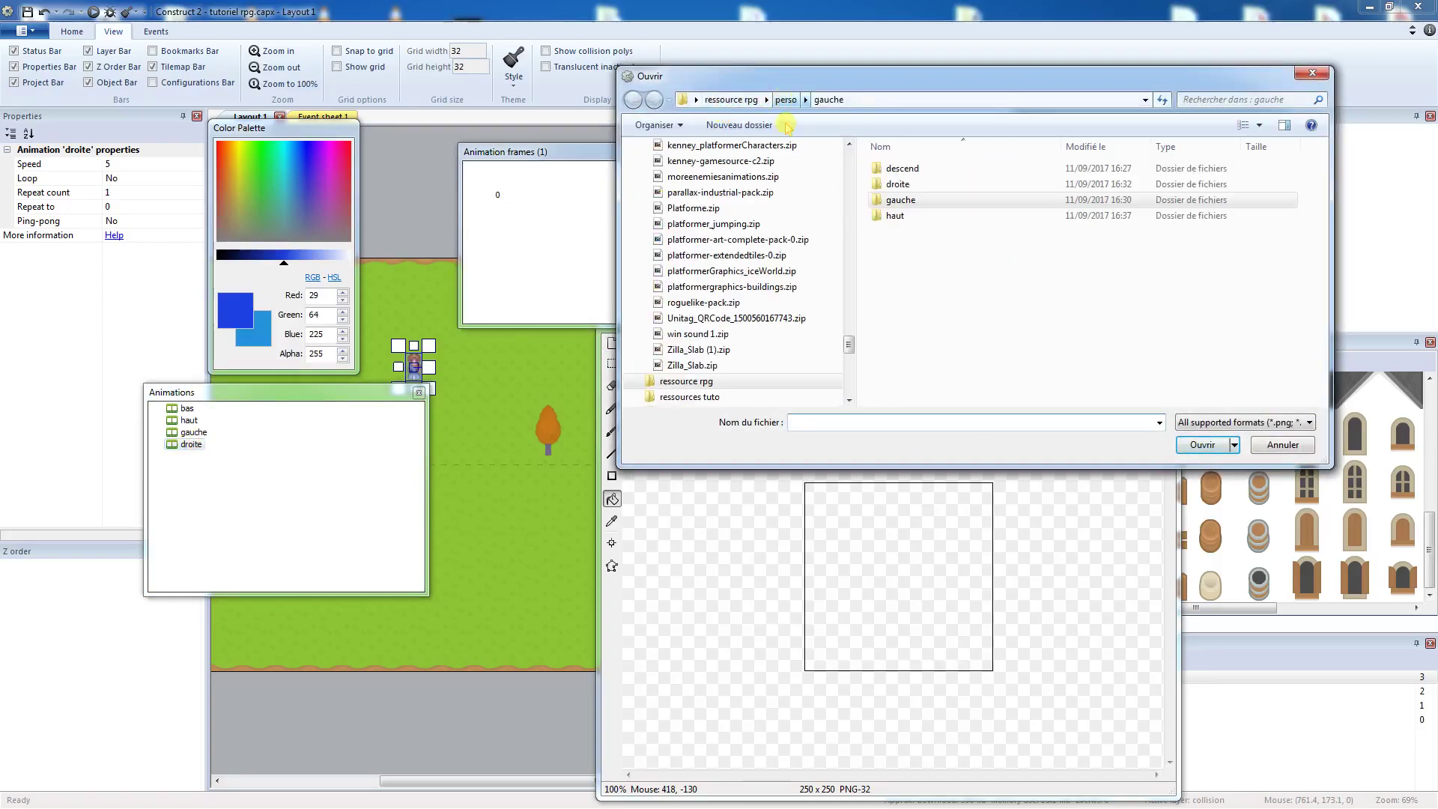
pyautogui.doubleClick(913, 188)
pyautogui.moveTo(903, 236); pyautogui.dragTo(1135, 224)
pyautogui.click(1203, 445)
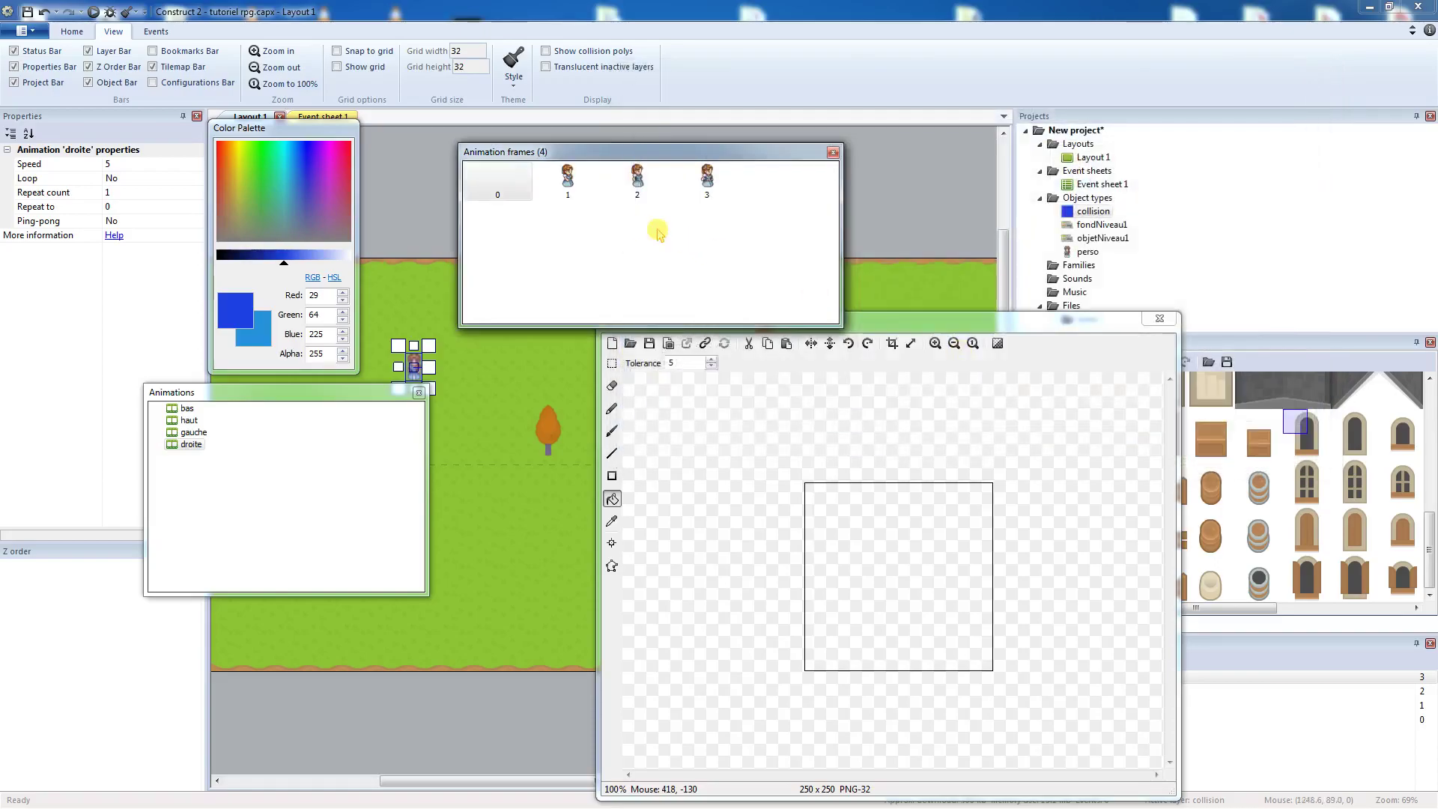
pyautogui.rightClick(497, 184)
pyautogui.click(511, 212)
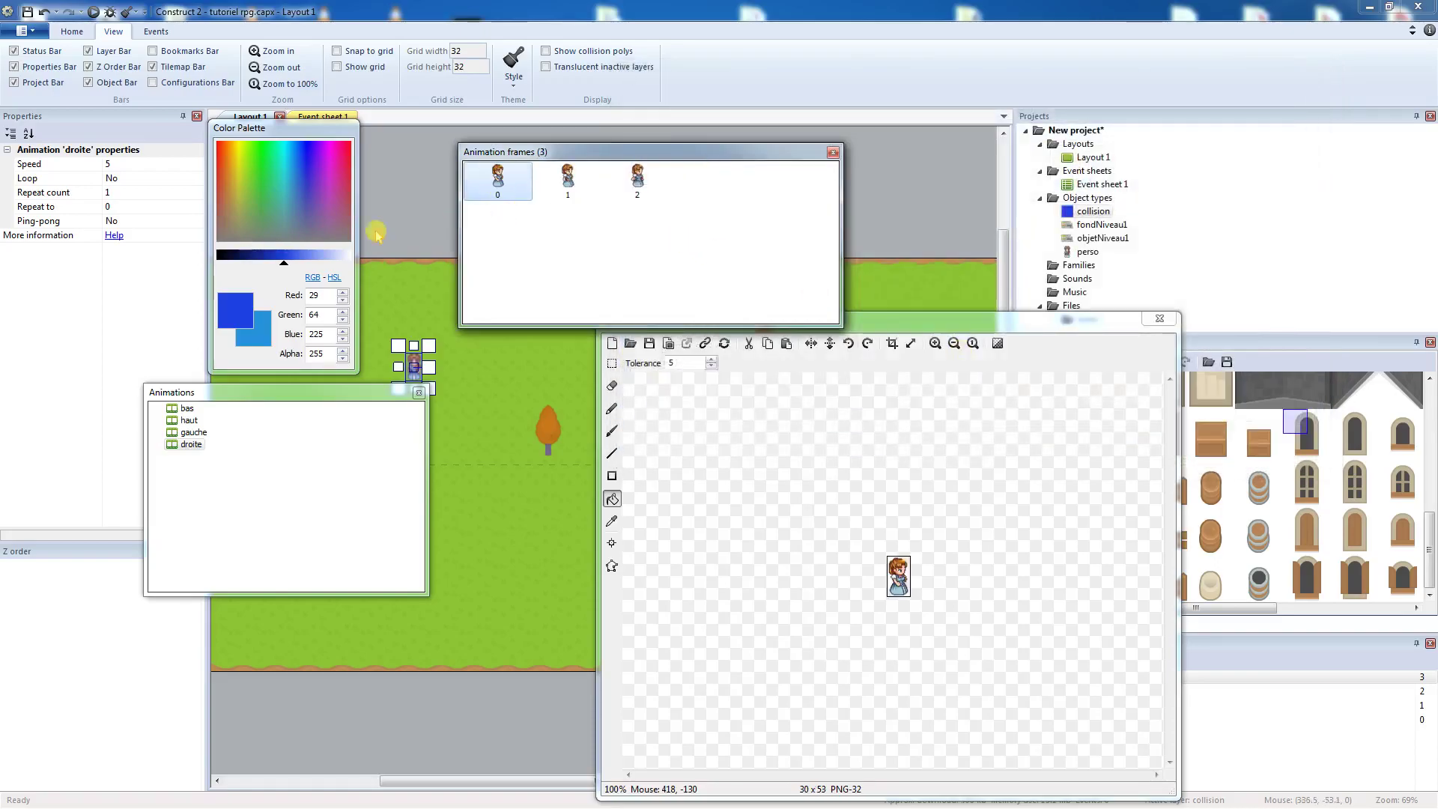
# Step: Set the droite animation's Loop property to Yes
pyautogui.click(139, 178)
pyautogui.click(197, 178)
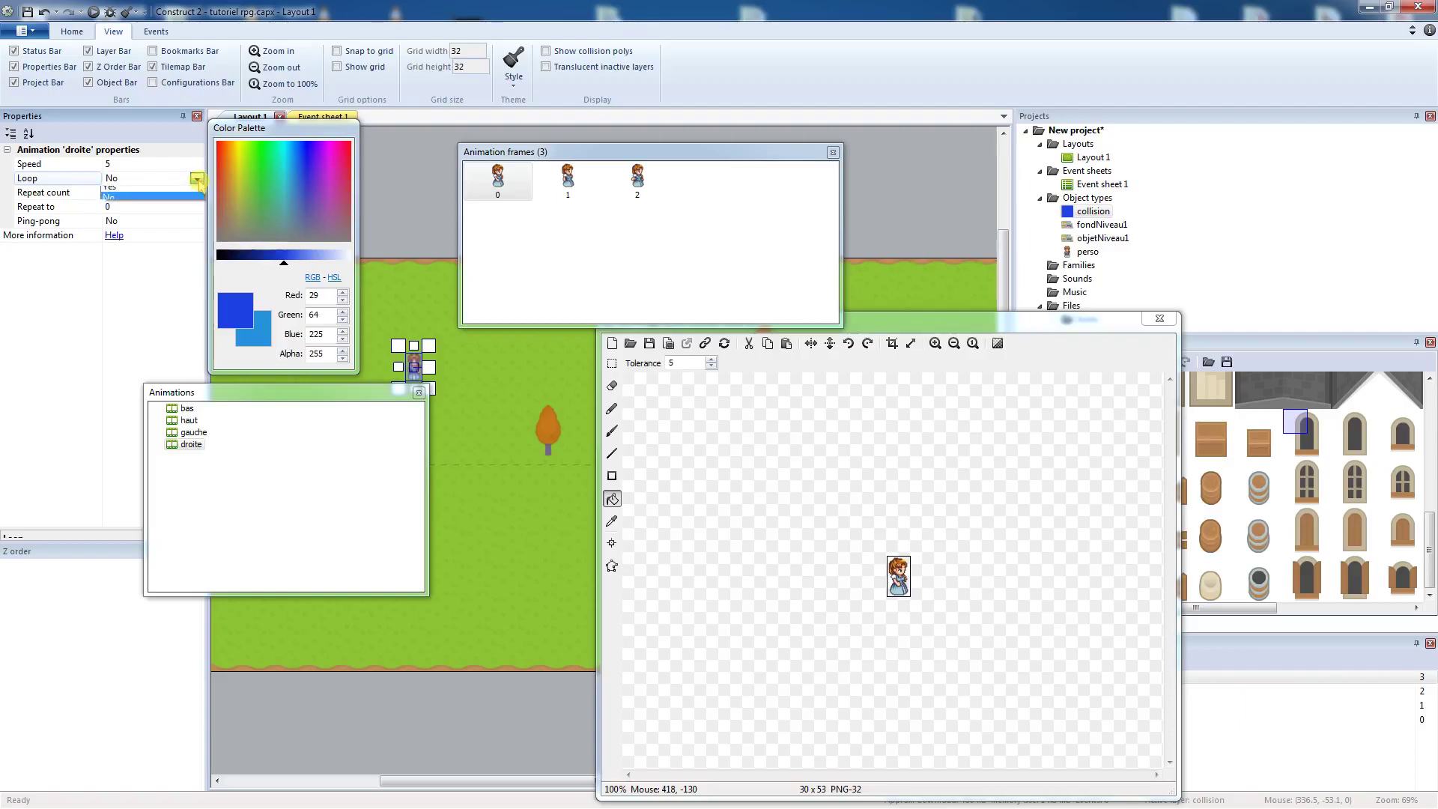
pyautogui.click(188, 193)
pyautogui.click(330, 485)
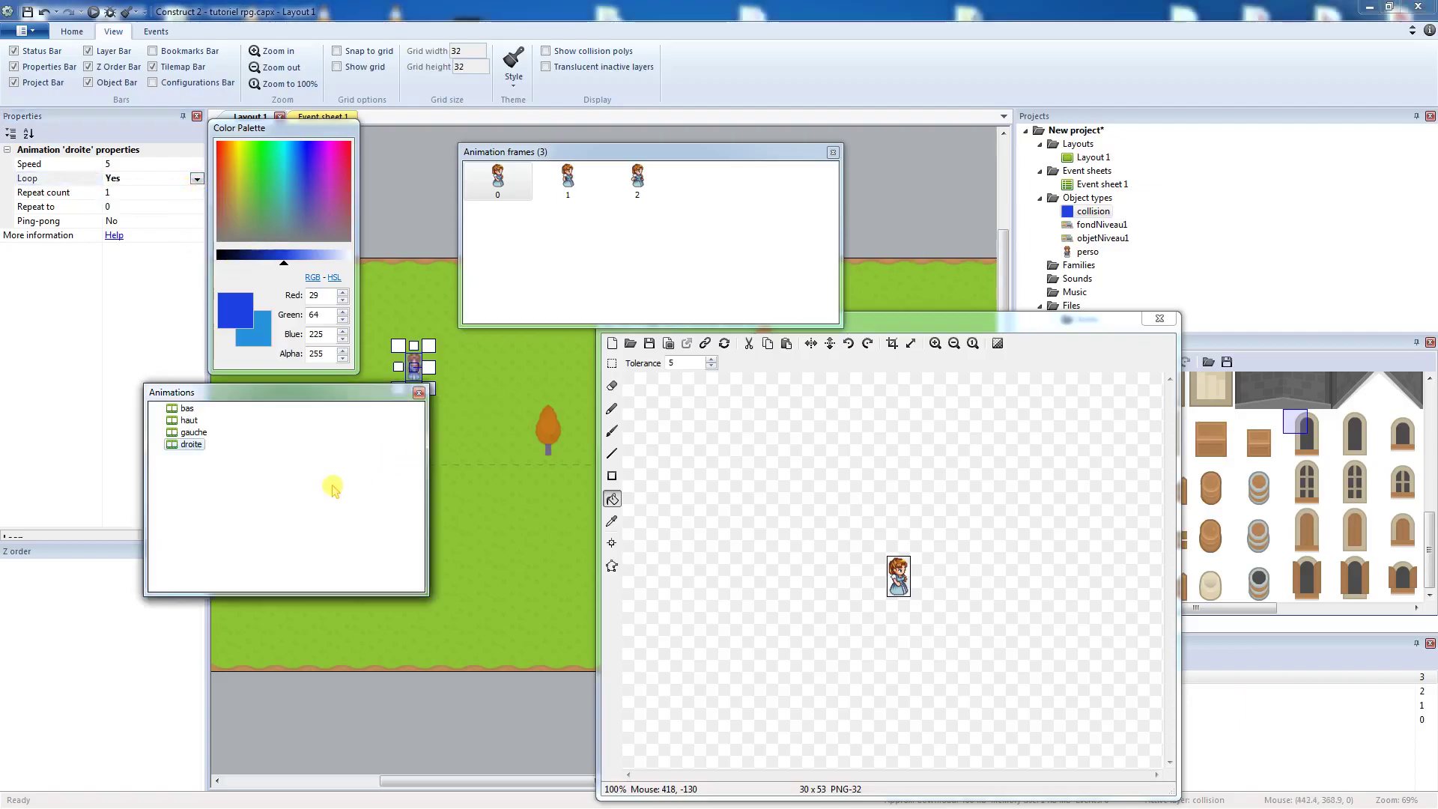
pyautogui.click(509, 266)
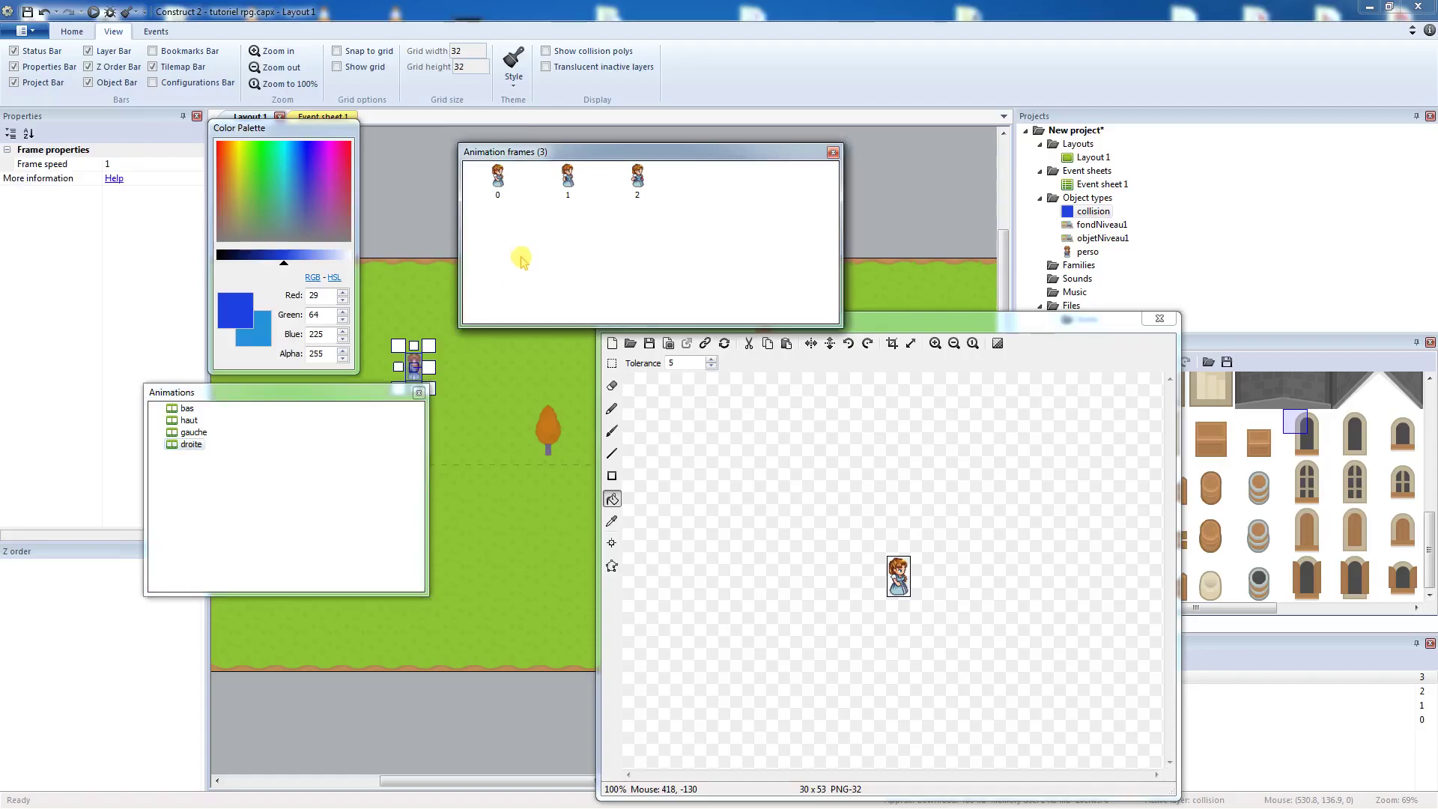